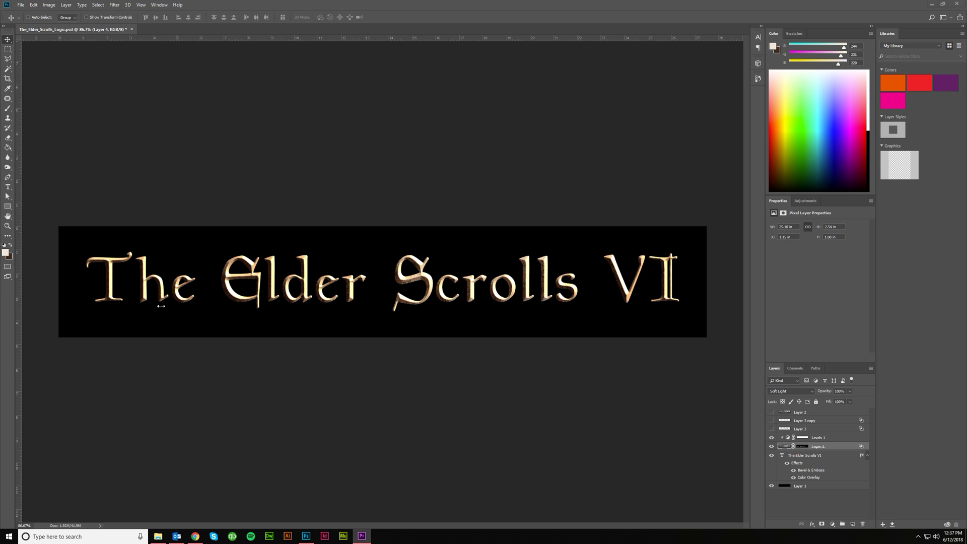
# Bring Photoshop to the front to start the new wide banner document
pyautogui.click(94, 83)
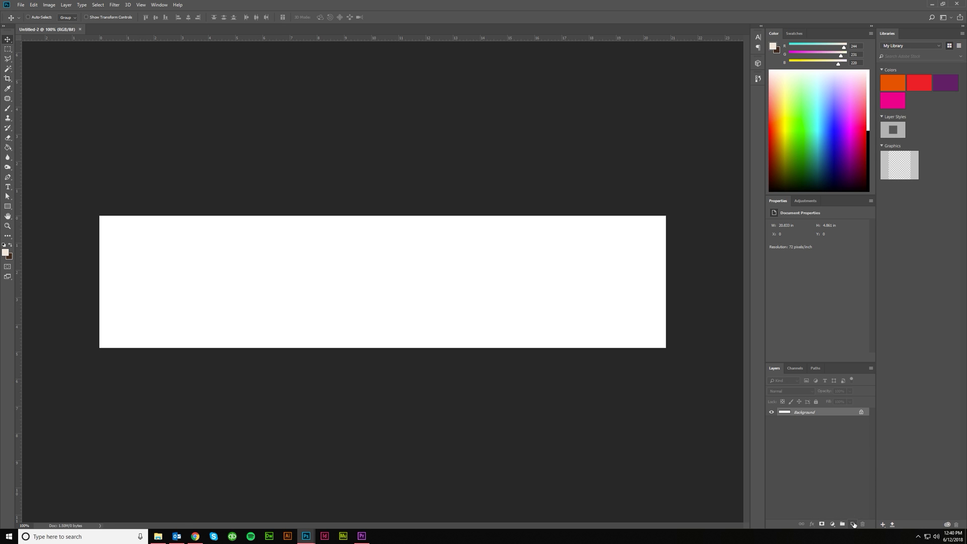
# Fill the banner canvas black with the Paint Bucket
pyautogui.doubleClick(785, 413)
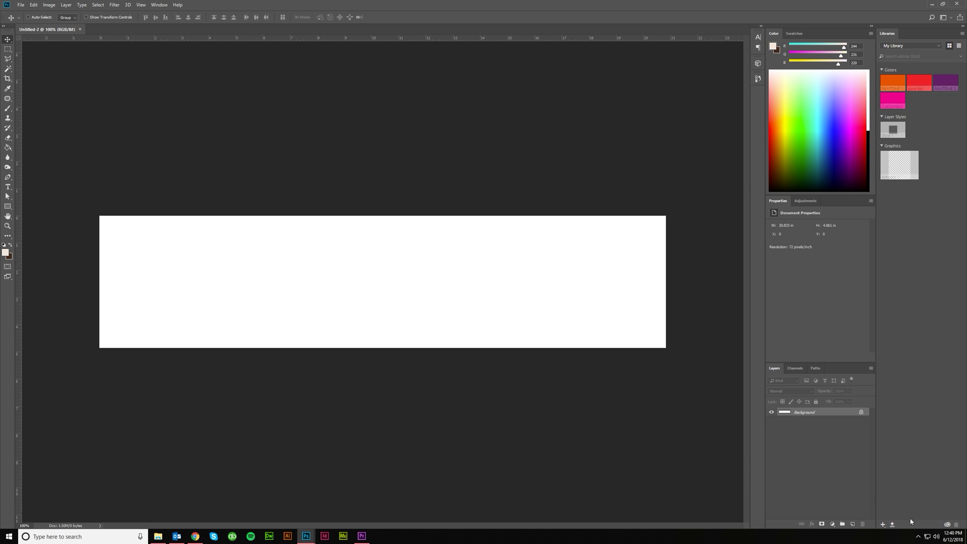
pyautogui.click(10, 245)
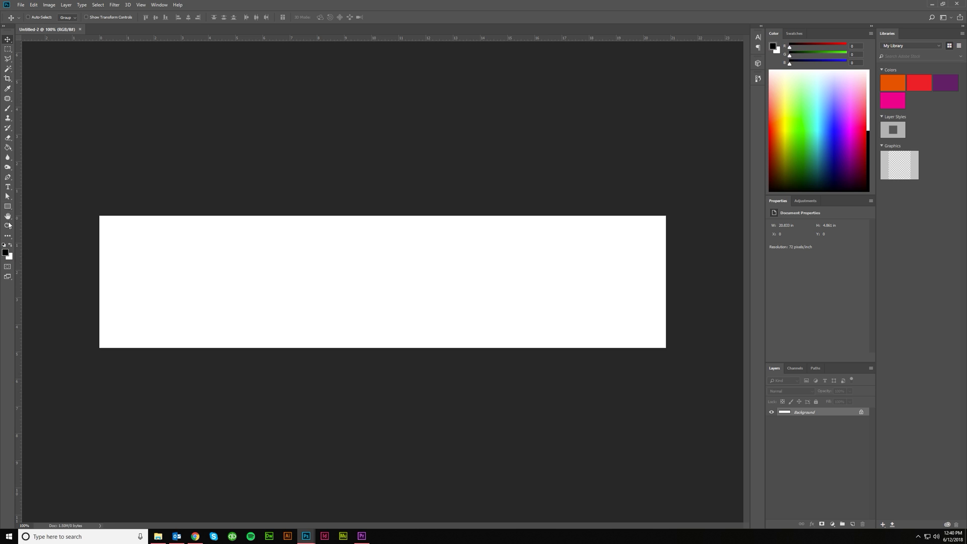
pyautogui.click(8, 147)
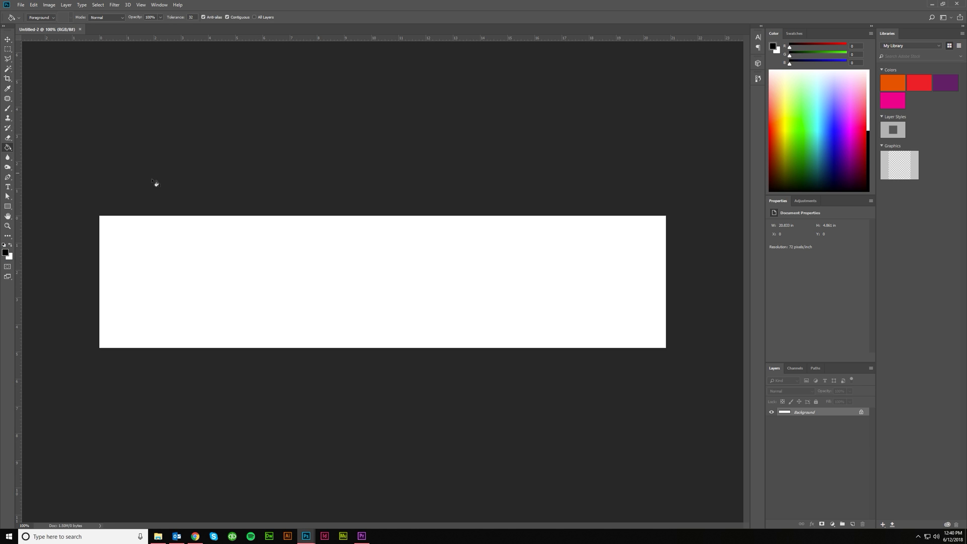
pyautogui.click(219, 266)
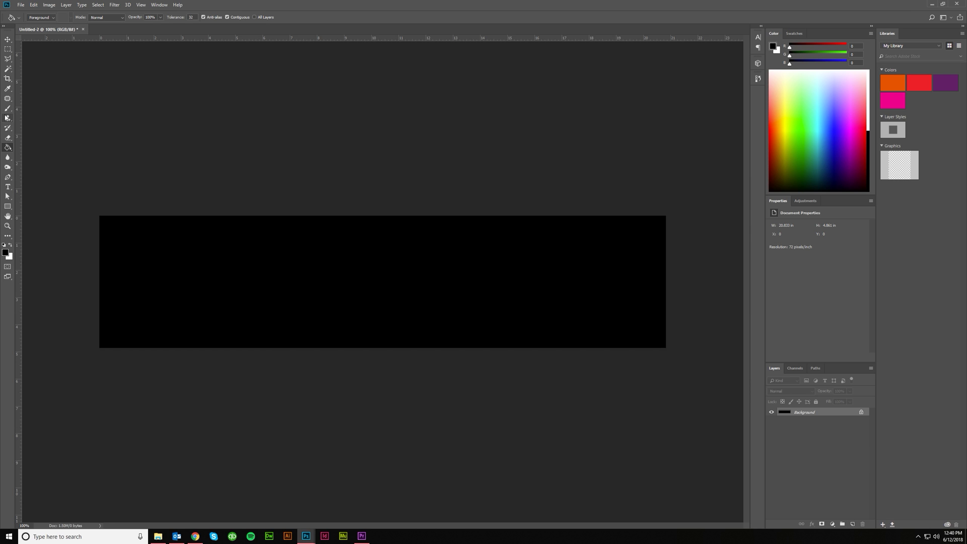
# Add a white title text layer reading 'The Edler Scrolls VI'
pyautogui.click(8, 187)
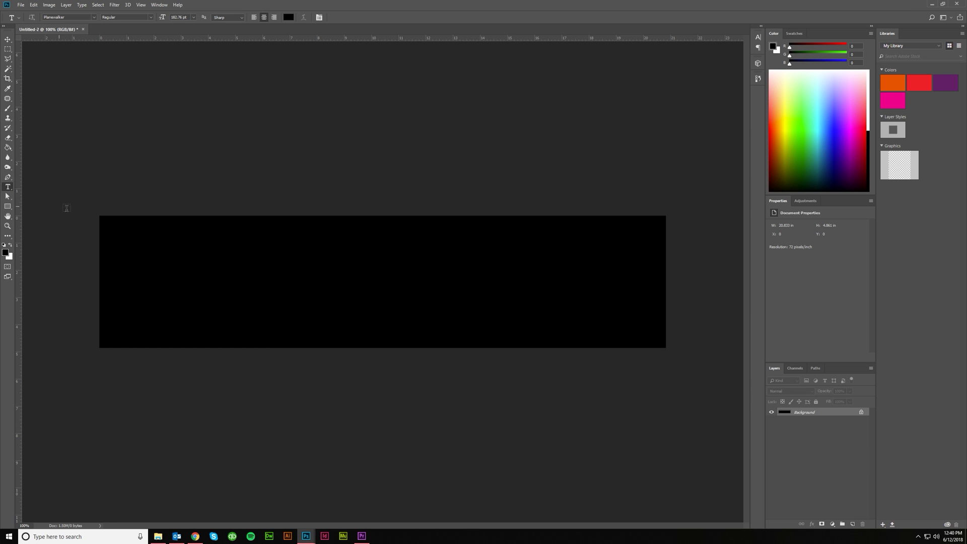
pyautogui.click(134, 293)
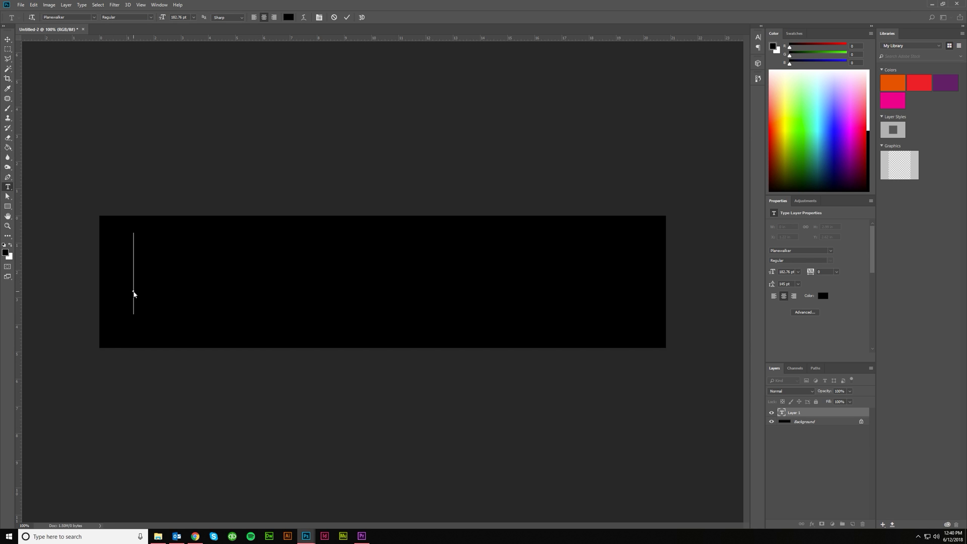
pyautogui.write('text sample')
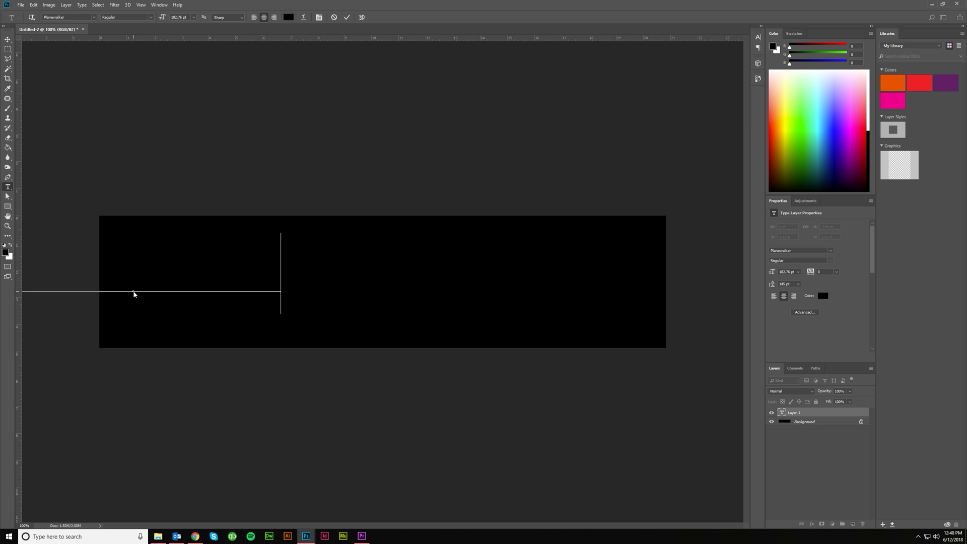
pyautogui.write('er')
pyautogui.hotkey('ctrl', 'a')
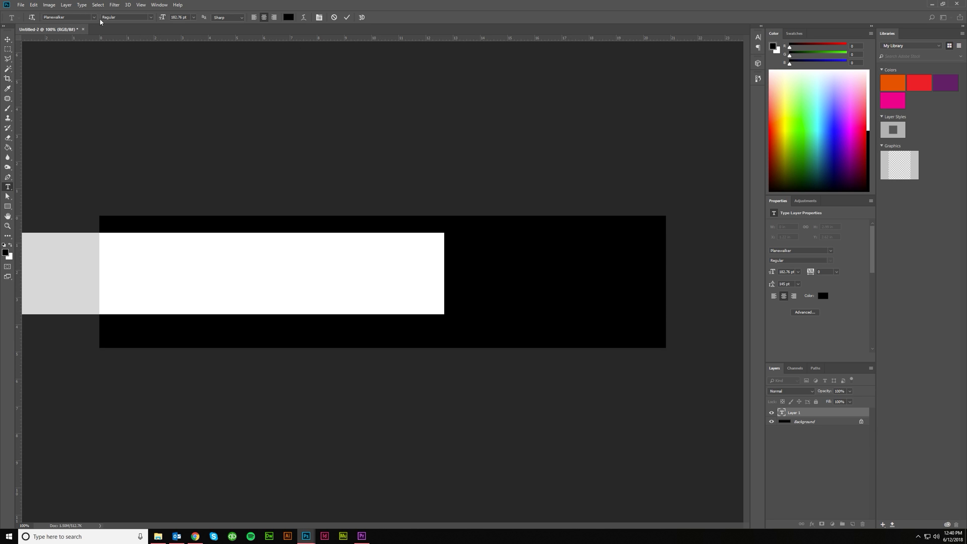
pyautogui.click(287, 18)
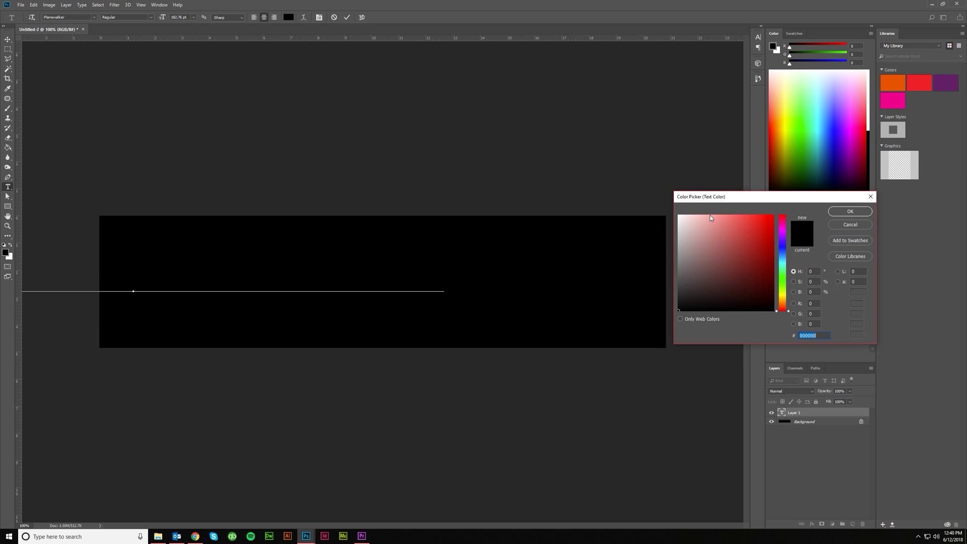
pyautogui.click(678, 215)
pyautogui.click(850, 212)
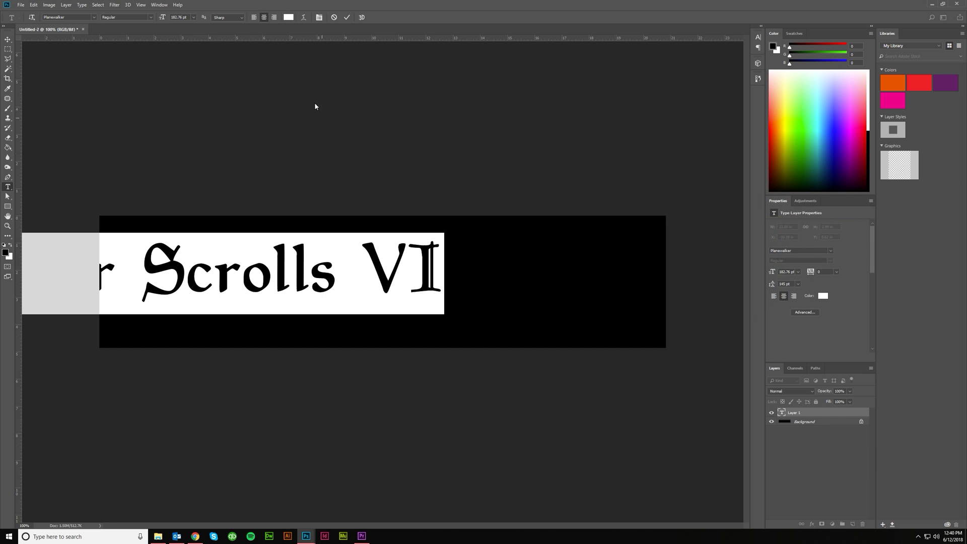
pyautogui.click(347, 18)
# Correct the misspelled 'Edler' in the title to 'Elder'
pyautogui.press('v')
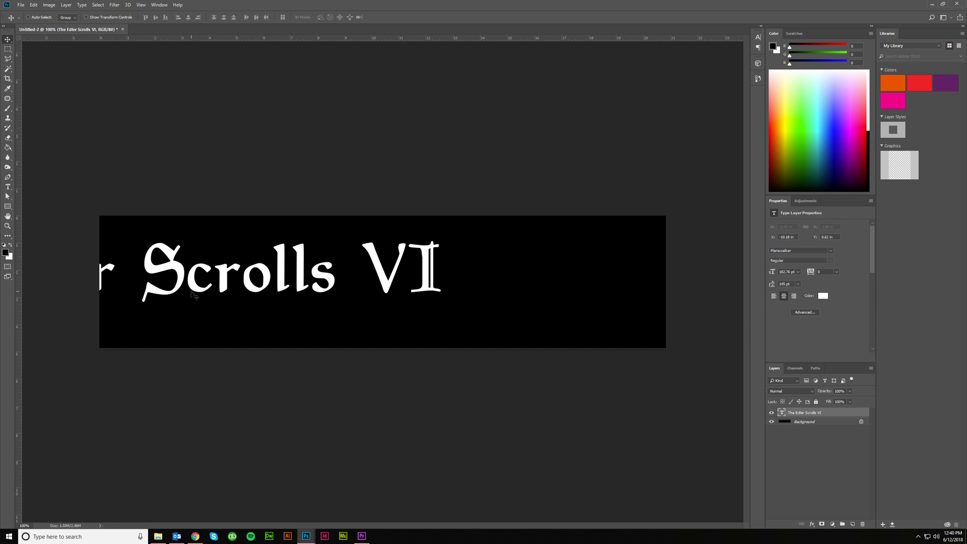
pyautogui.moveTo(193, 295); pyautogui.dragTo(403, 301)
pyautogui.press('t')
pyautogui.click(234, 273)
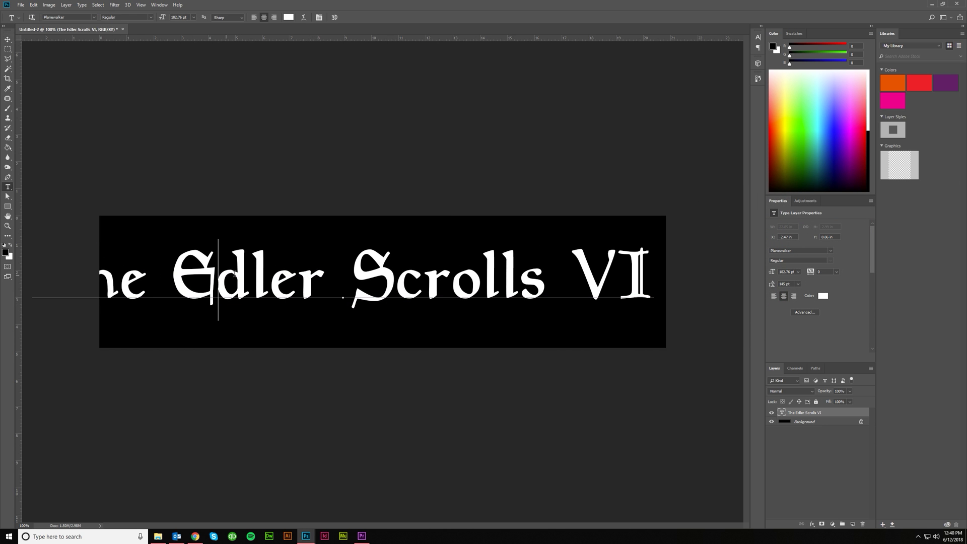
pyautogui.moveTo(235, 274); pyautogui.dragTo(318, 274)
pyautogui.write('d')
pyautogui.press('BackSpace')
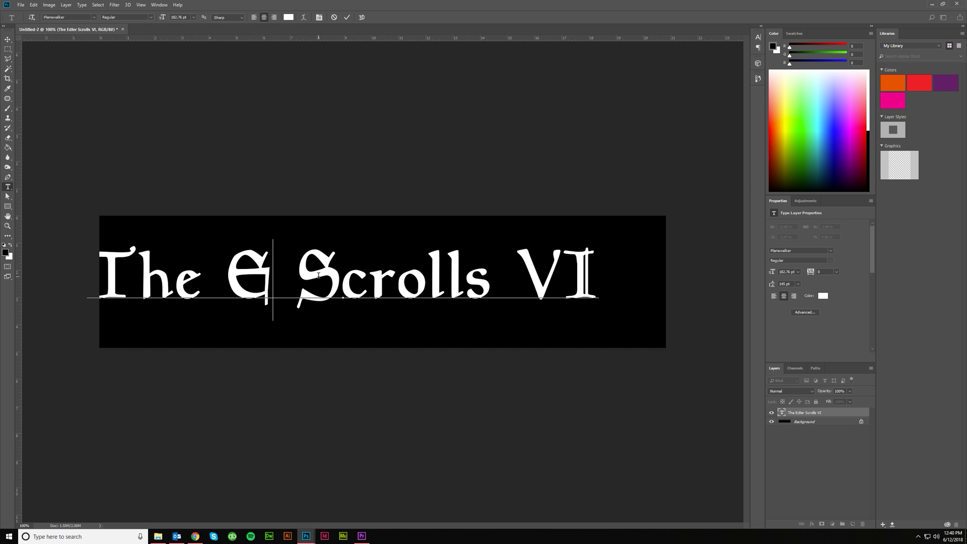
pyautogui.write('lder')
# Reduce the title's font size to 150.76 pt
pyautogui.hotkey('ctrl', 'a')
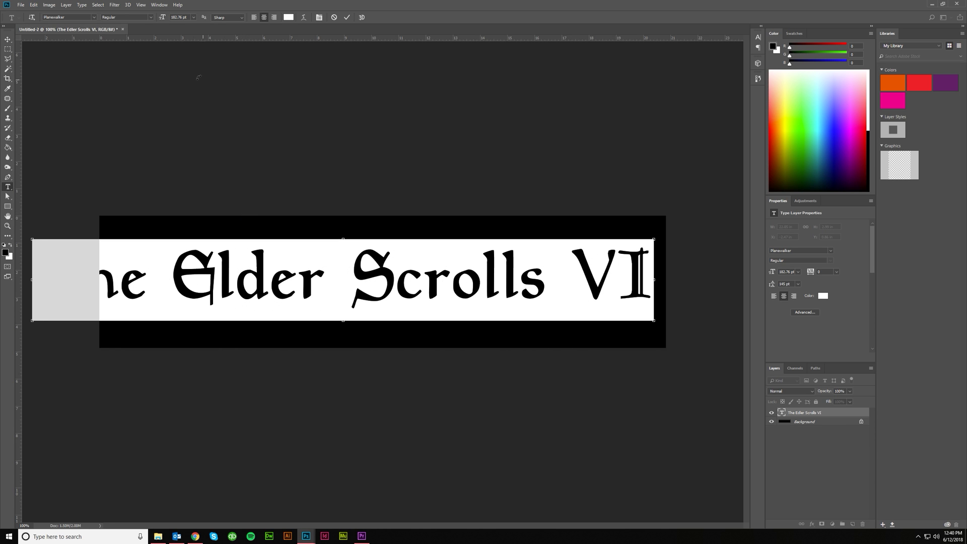
pyautogui.click(194, 17)
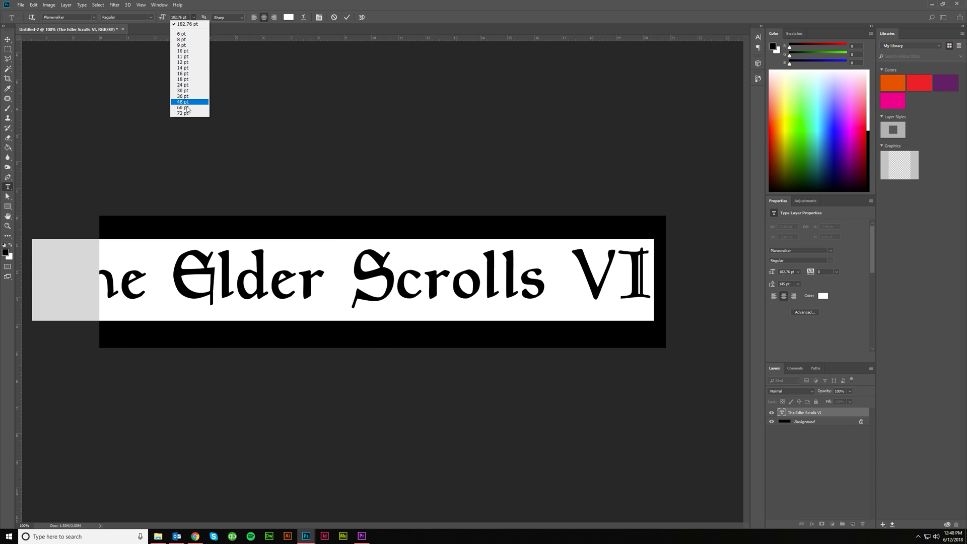
pyautogui.click(183, 18)
pyautogui.hotkey('shift', 'Down')
pyautogui.hotkey('shift', 'Down')
pyautogui.hotkey('shift', 'Down')
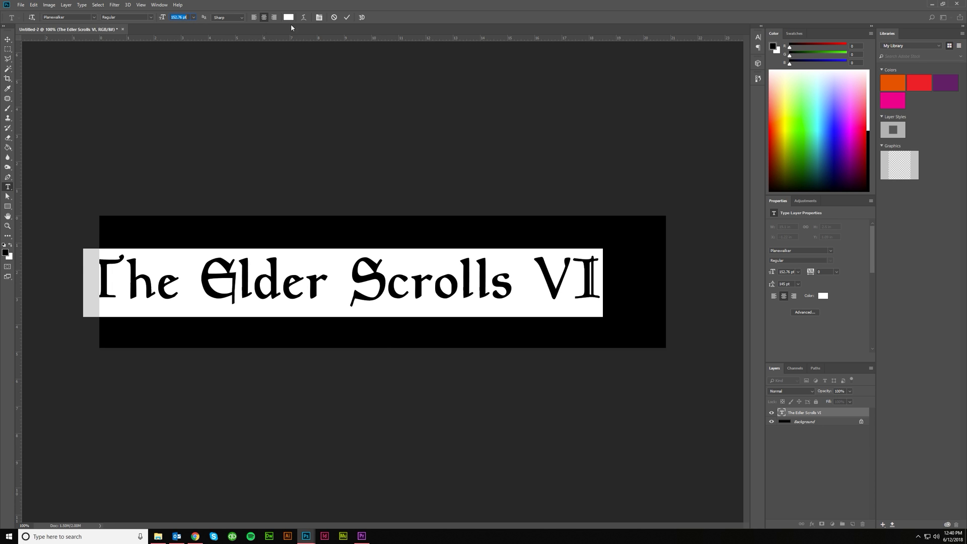
pyautogui.press('Down')
pyautogui.press('Down')
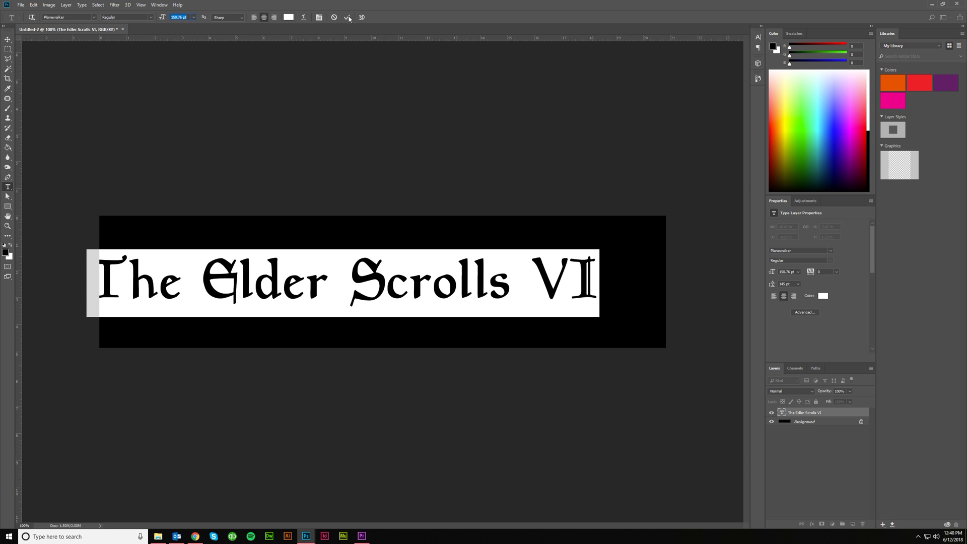
pyautogui.click(348, 18)
# Centre the title on the black banner, then select the Background layer
pyautogui.click(7, 39)
pyautogui.moveTo(186, 283); pyautogui.dragTo(236, 284)
pyautogui.moveTo(335, 294); pyautogui.dragTo(335, 293)
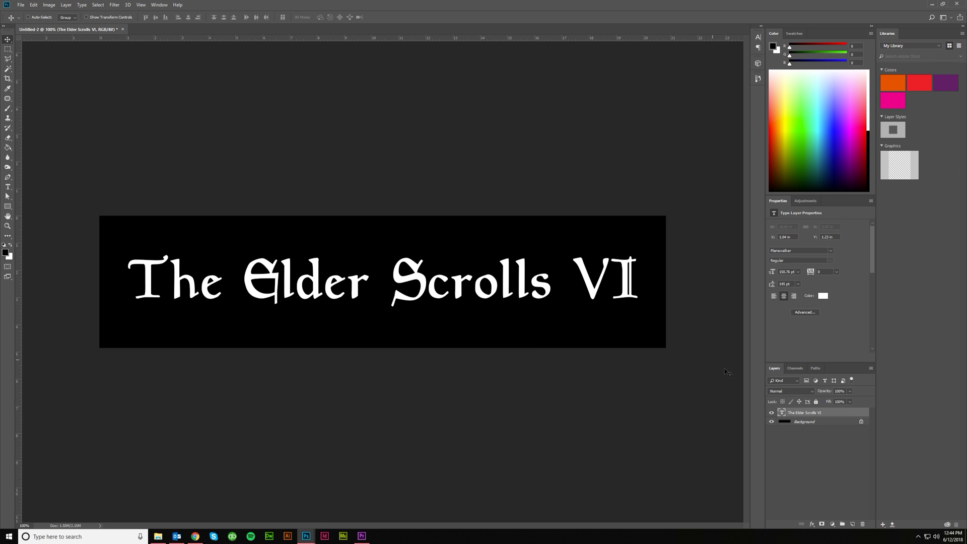
pyautogui.click(816, 422)
# Add a Chisel Hard Bevel & Emboss effect to the title layer
pyautogui.click(798, 412)
pyautogui.click(812, 525)
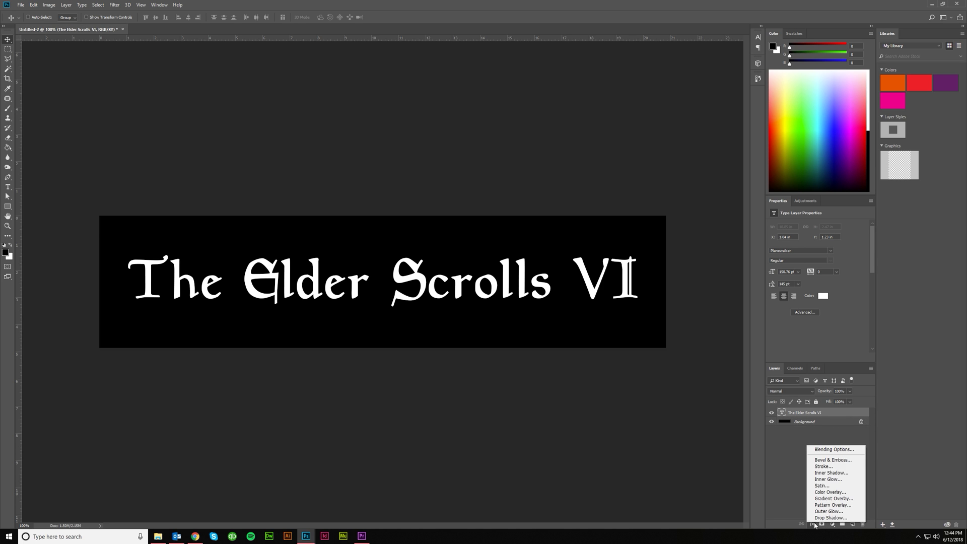
pyautogui.click(826, 460)
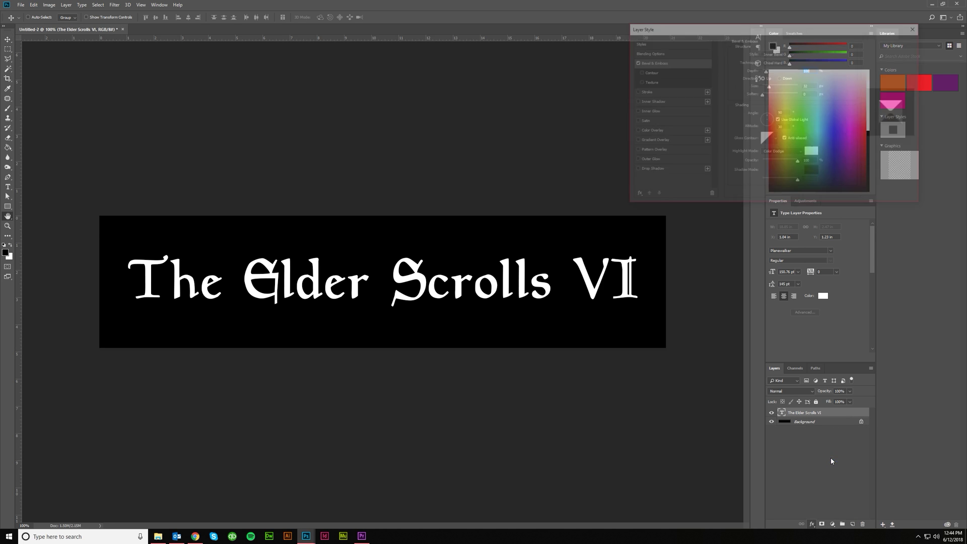
pyautogui.moveTo(685, 34); pyautogui.dragTo(529, 41)
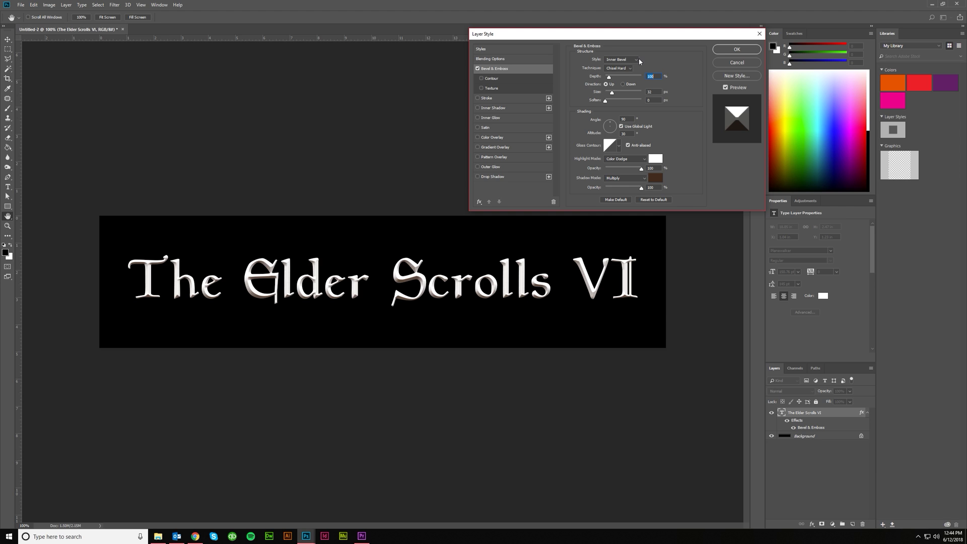
pyautogui.click(631, 70)
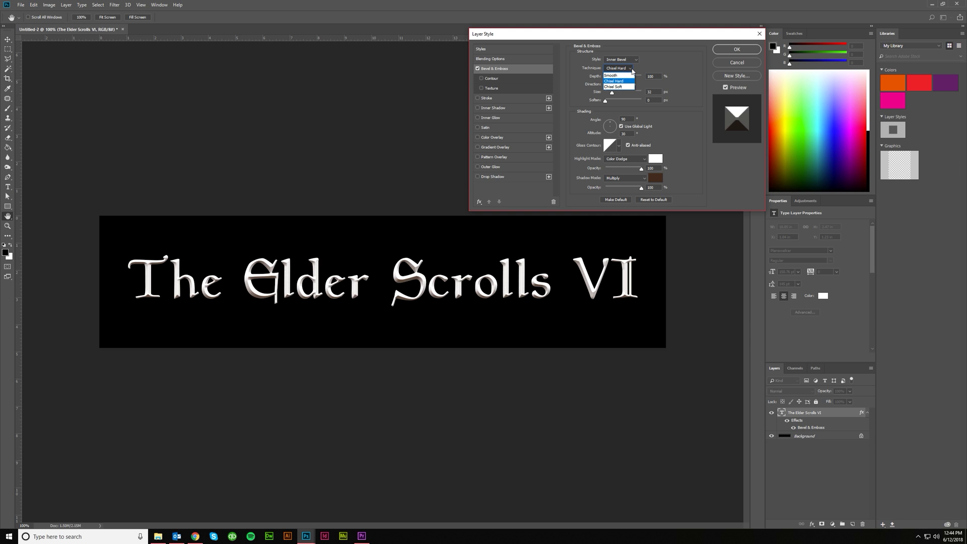
pyautogui.click(632, 71)
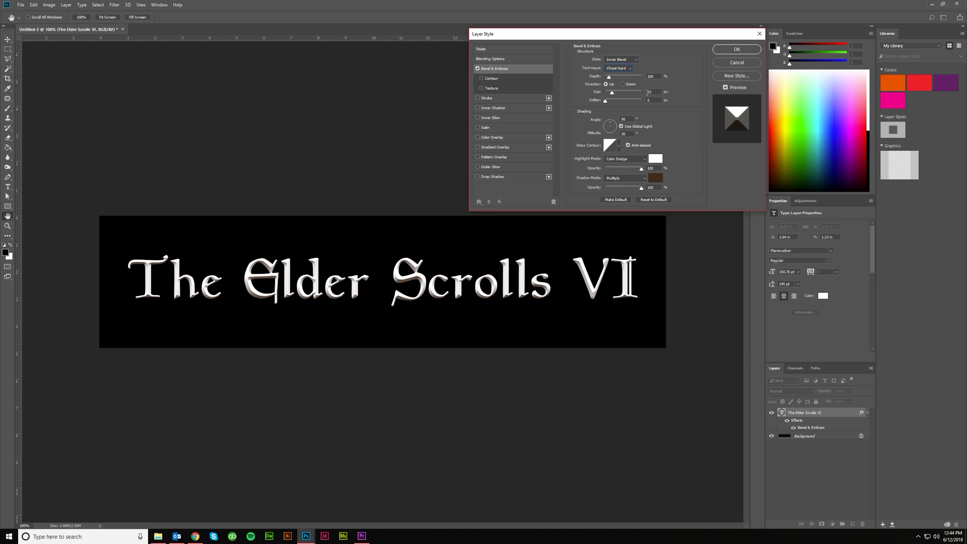
# Set bevel lighting to 40° angle and 20° altitude with the Linear gloss contour
pyautogui.click(649, 103)
pyautogui.write('40')
pyautogui.write('20')
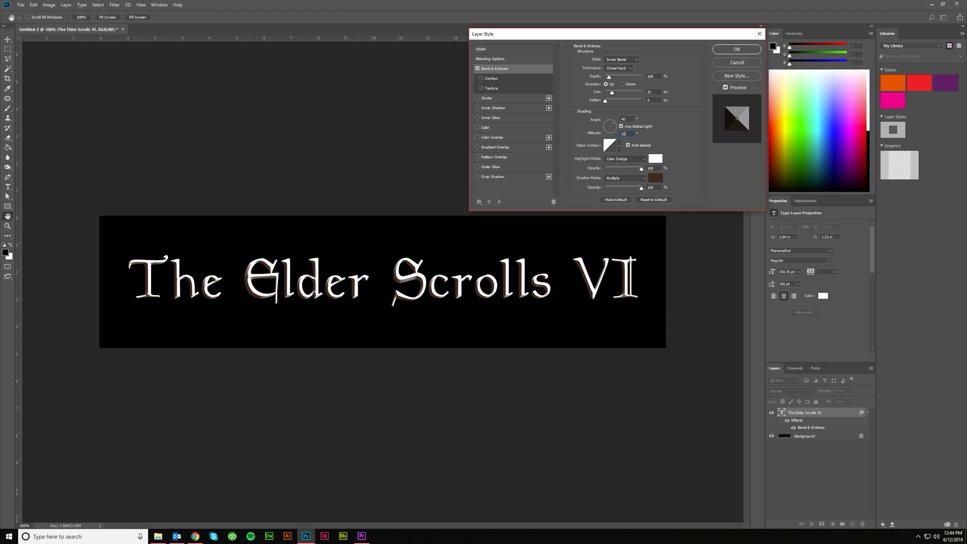
pyautogui.click(613, 149)
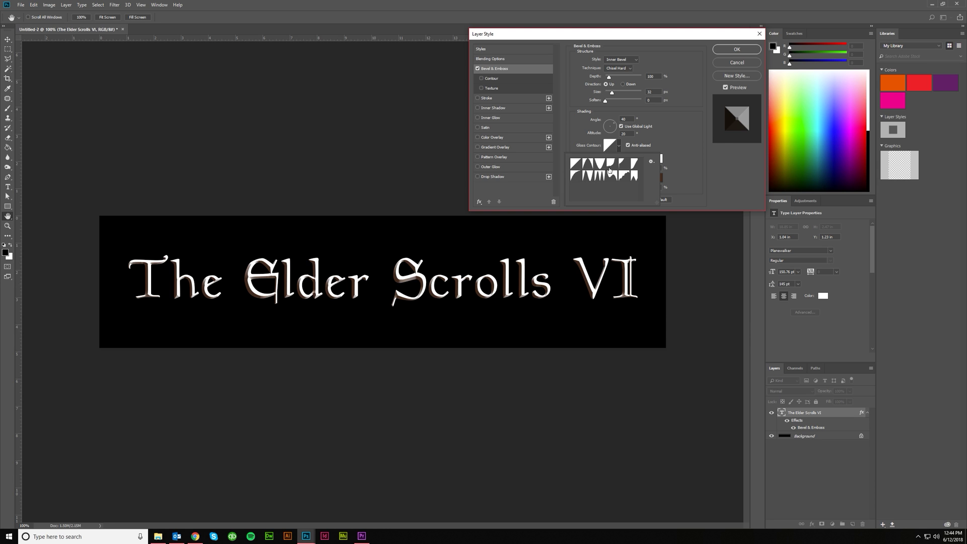
pyautogui.click(587, 176)
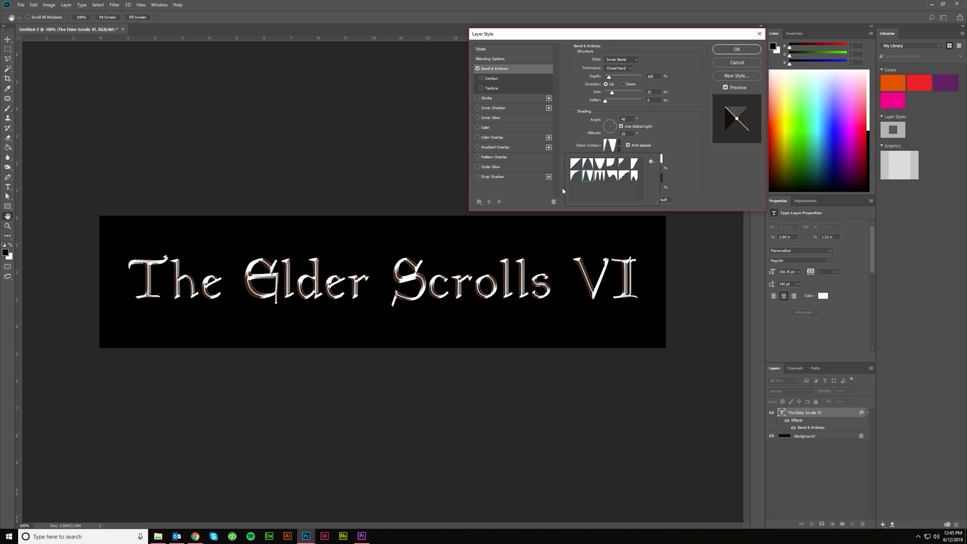
pyautogui.click(577, 164)
pyautogui.click(679, 149)
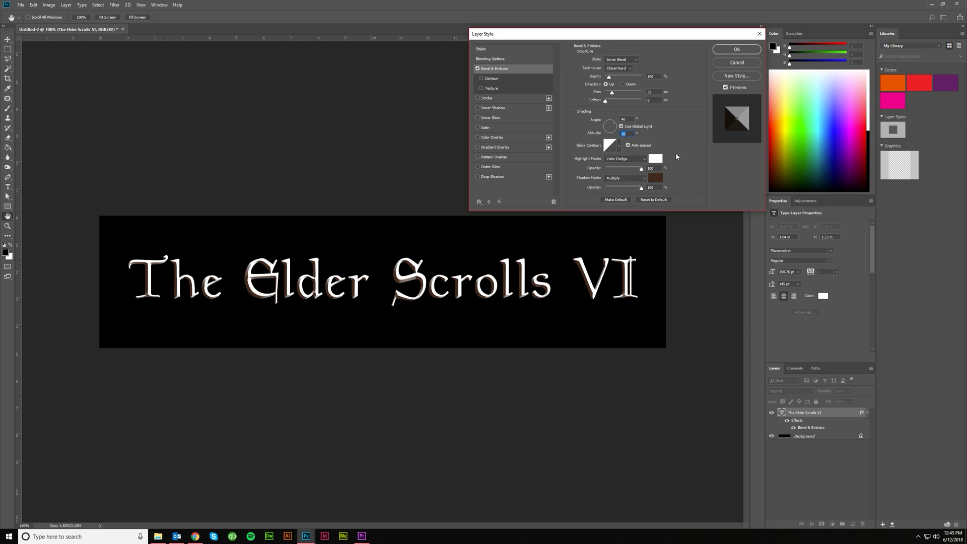
# Set the bevel's shadow colour to dark brown
pyautogui.click(657, 178)
pyautogui.click(850, 211)
pyautogui.click(651, 179)
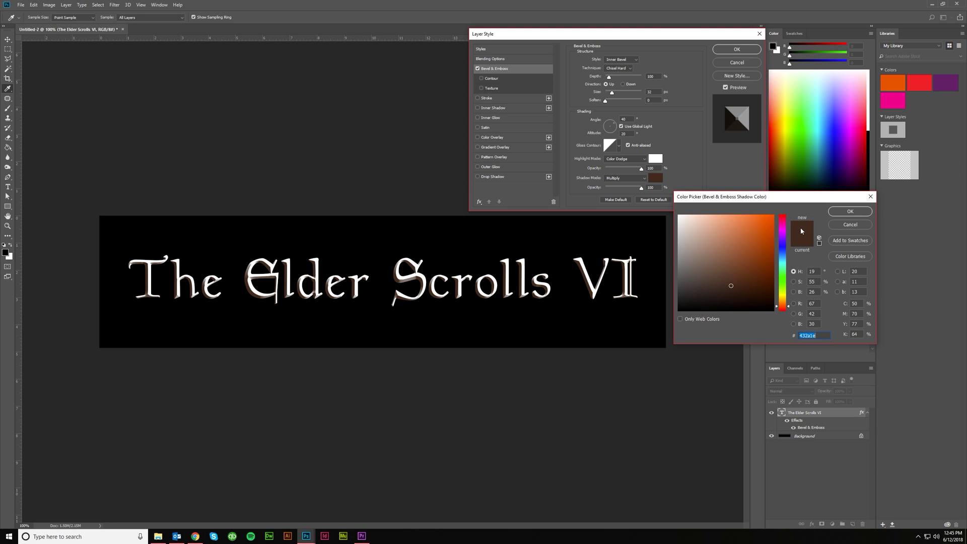
pyautogui.click(850, 211)
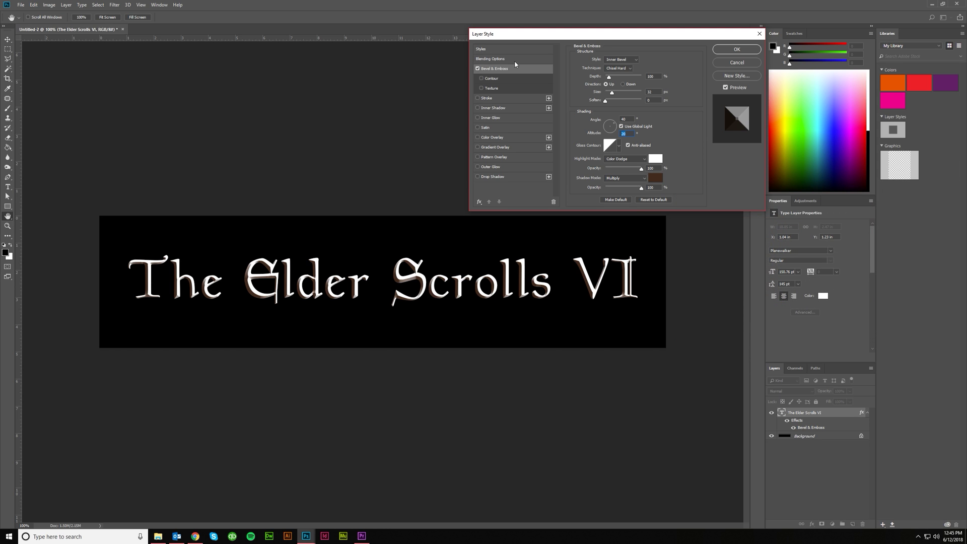
# Enable the bevel Contour with its default shape at 100% range, then check Color Overlay
pyautogui.click(481, 79)
pyautogui.click(492, 79)
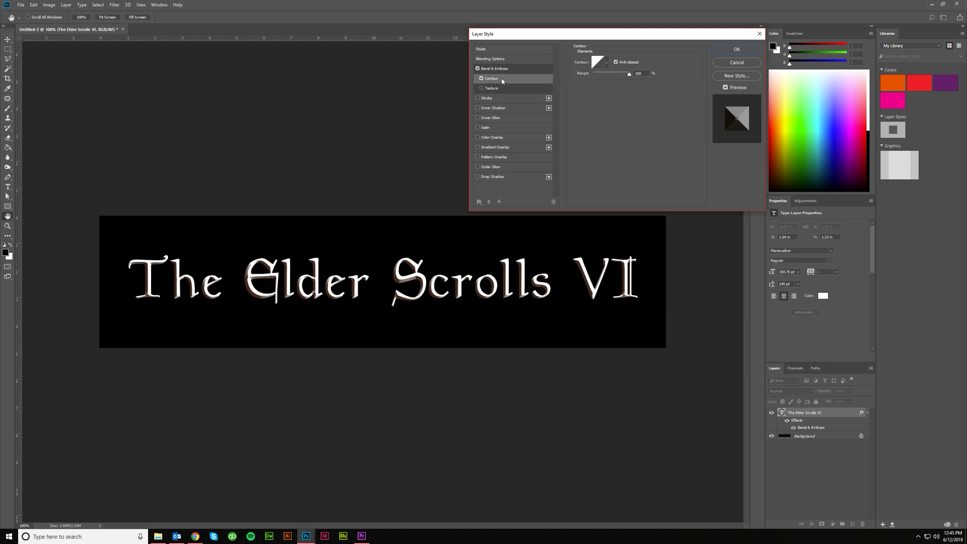
pyautogui.click(606, 62)
pyautogui.click(613, 67)
pyautogui.click(480, 78)
pyautogui.click(481, 79)
pyautogui.click(477, 138)
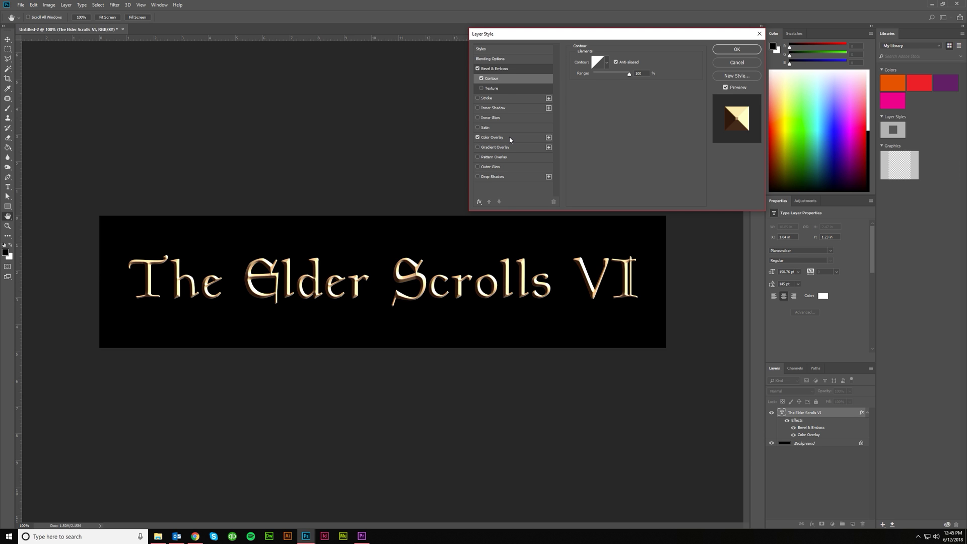
# Set the Color Overlay to light bronze and commit the title's layer style
pyautogui.click(510, 140)
pyautogui.click(650, 60)
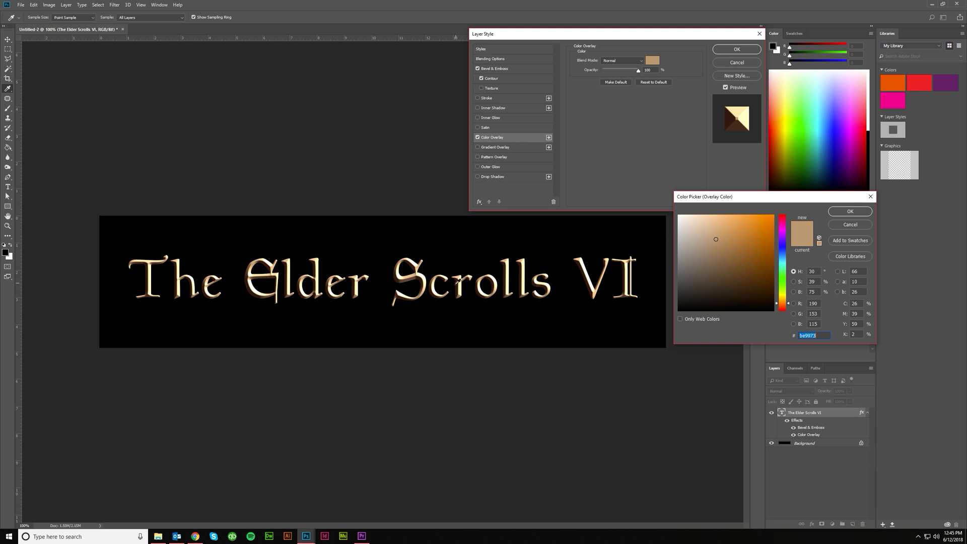
pyautogui.click(853, 211)
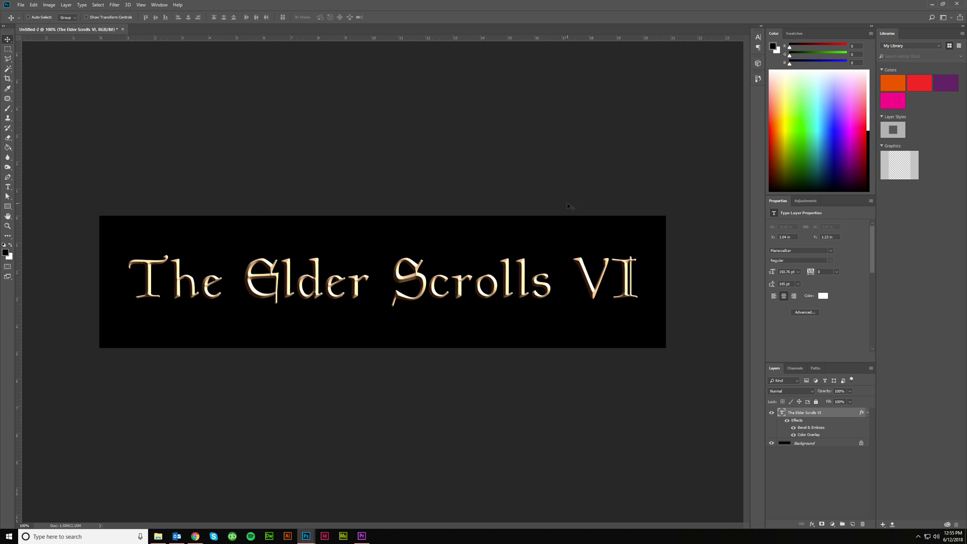
pyautogui.click(19, 5)
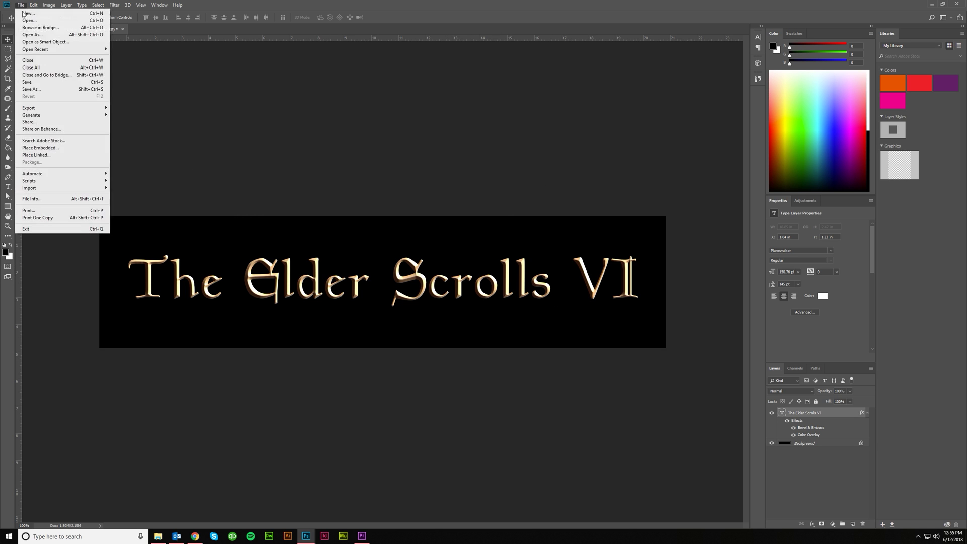
# Place bronze texture.jpg as a linked layer scaled up across the whole banner
pyautogui.click(44, 156)
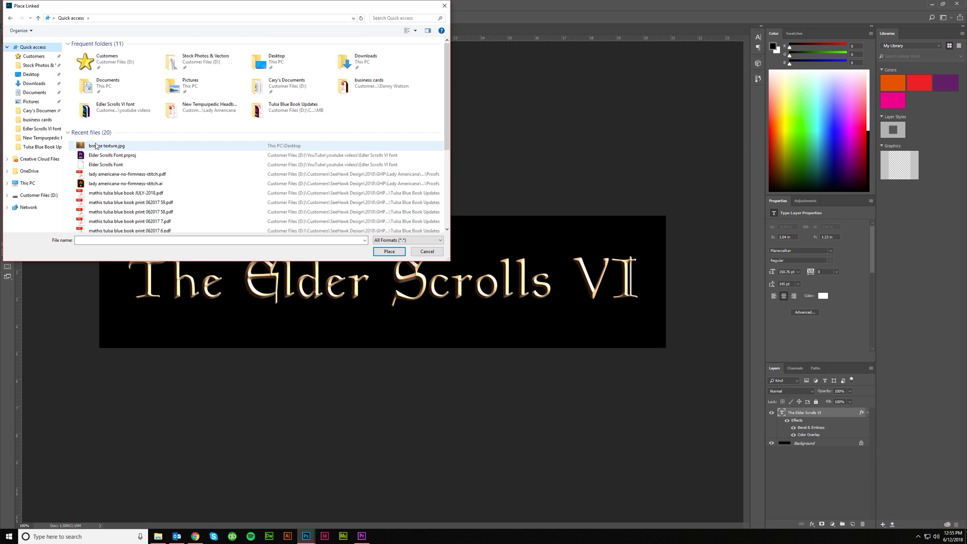
pyautogui.click(112, 147)
pyautogui.click(390, 252)
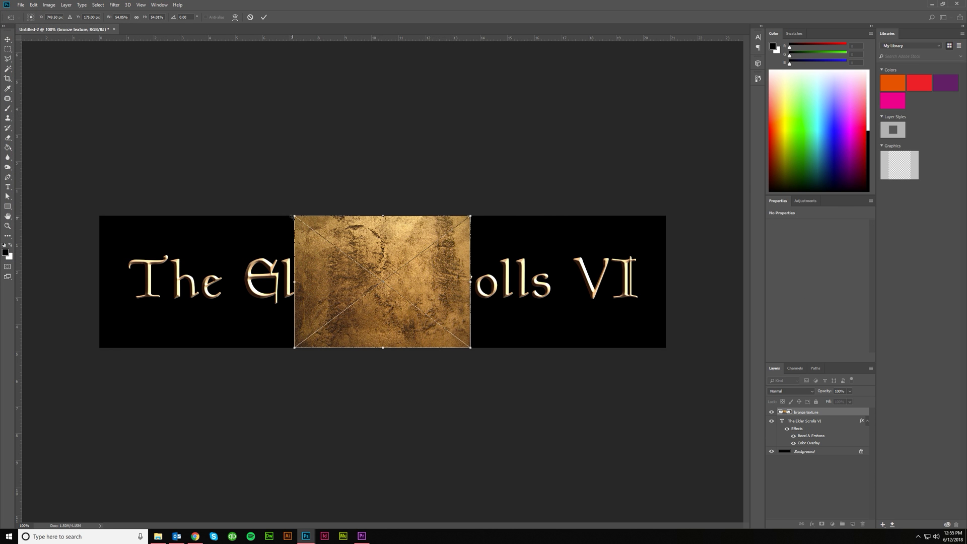
pyautogui.moveTo(291, 216); pyautogui.dragTo(56, 185)
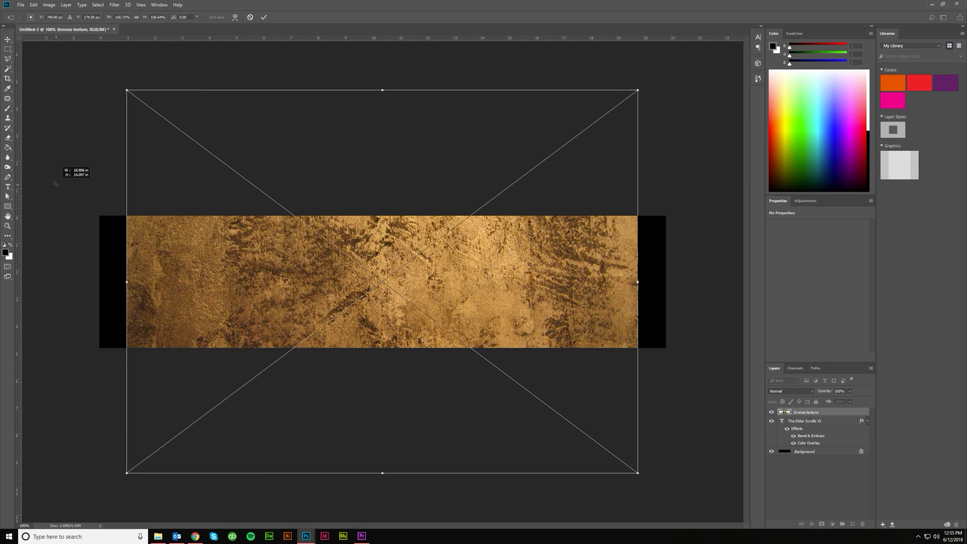
pyautogui.click(264, 18)
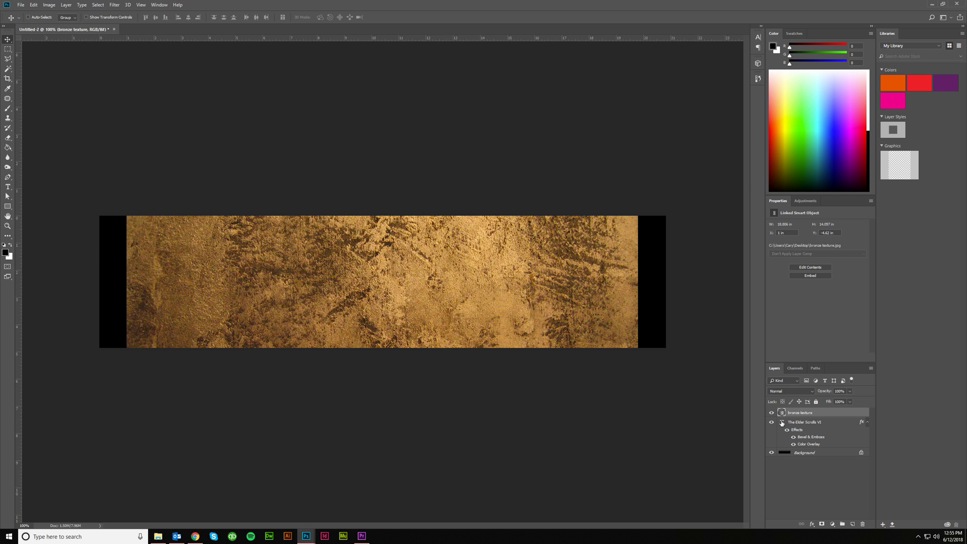
# Load the title letters as a selection and add it as a mask on the bronze texture
pyautogui.press('ctrl')
pyautogui.keyDown('ctrl'); pyautogui.click(781, 424); pyautogui.keyUp('ctrl')
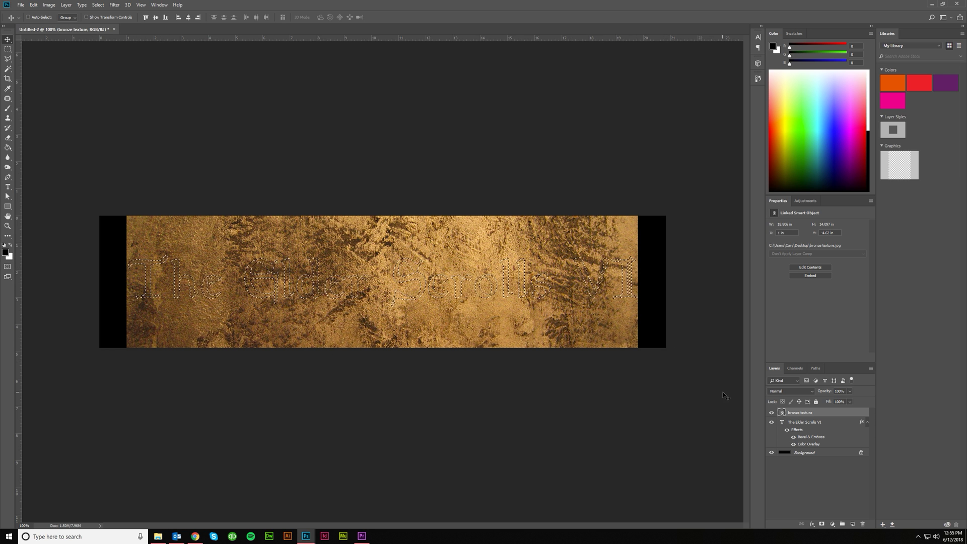
pyautogui.click(772, 412)
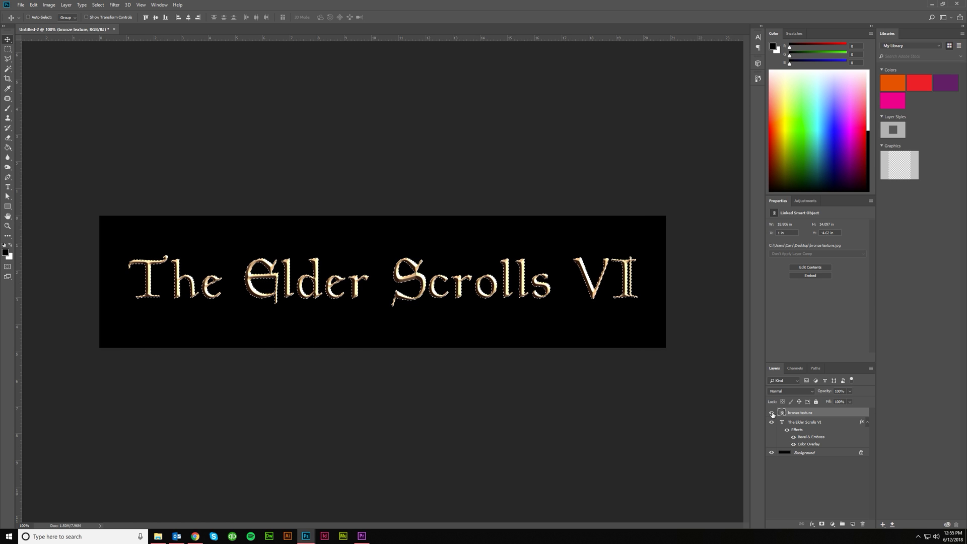
pyautogui.click(771, 413)
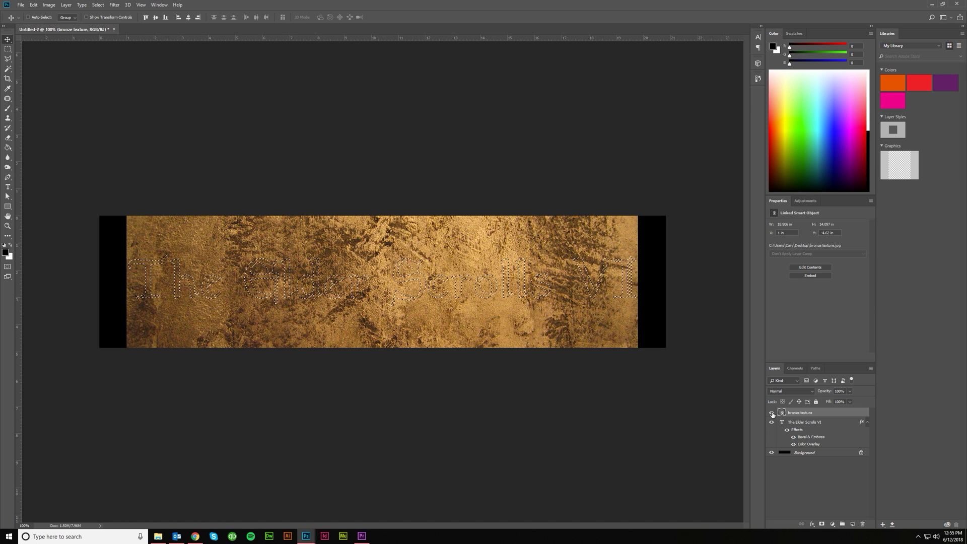
pyautogui.click(824, 526)
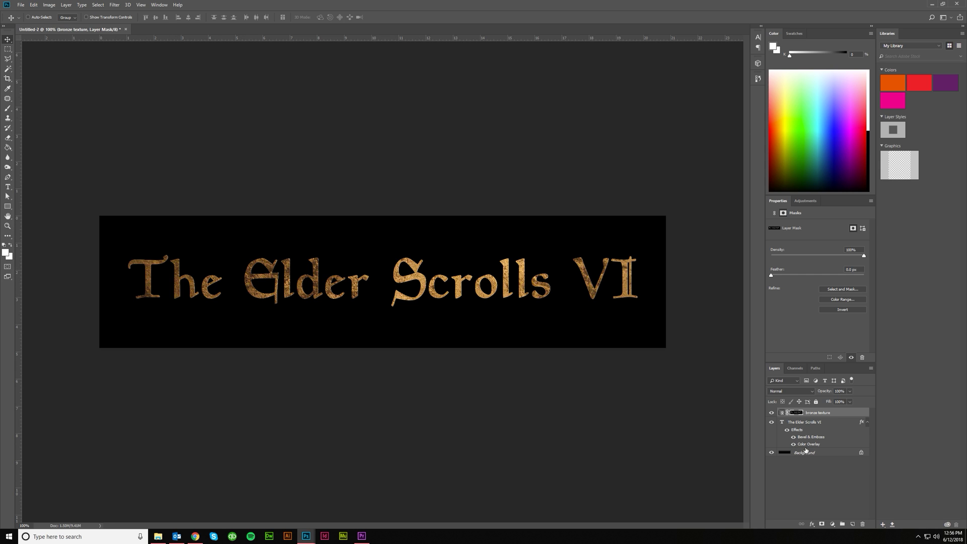
# Set the bronze texture layer's blend mode to Soft Light in Blending Options
pyautogui.doubleClick(845, 414)
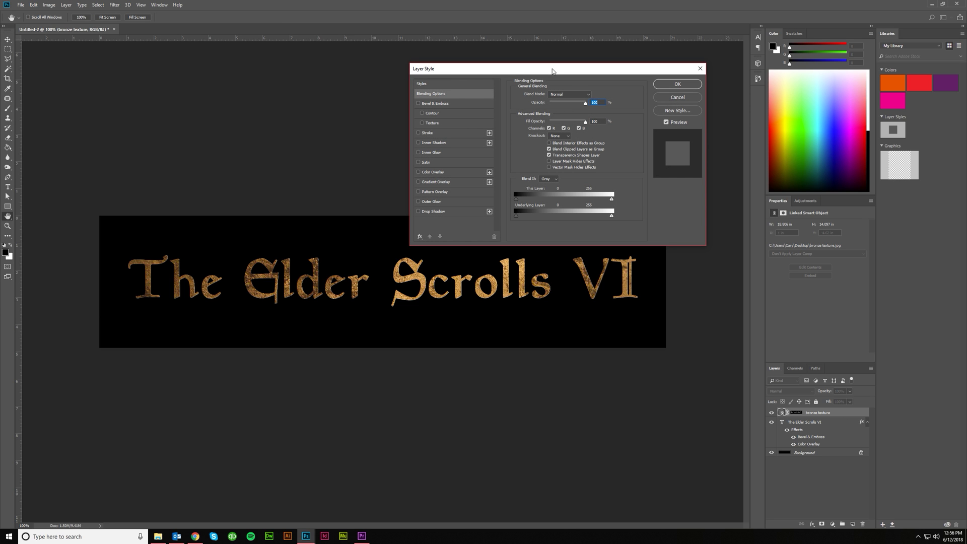
pyautogui.click(578, 93)
pyautogui.click(563, 192)
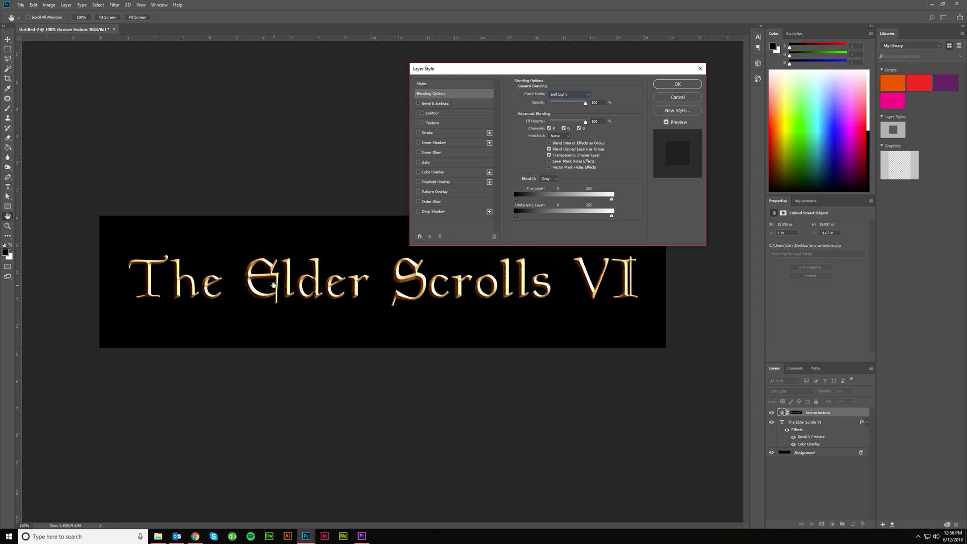
pyautogui.click(669, 85)
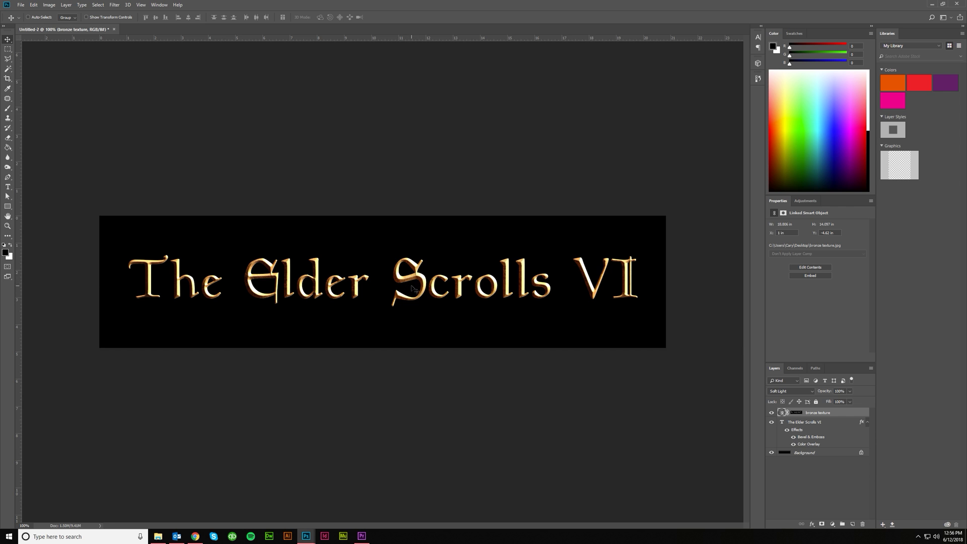
pyautogui.scroll(1, 403, 286)
pyautogui.scroll(3, 402, 287)
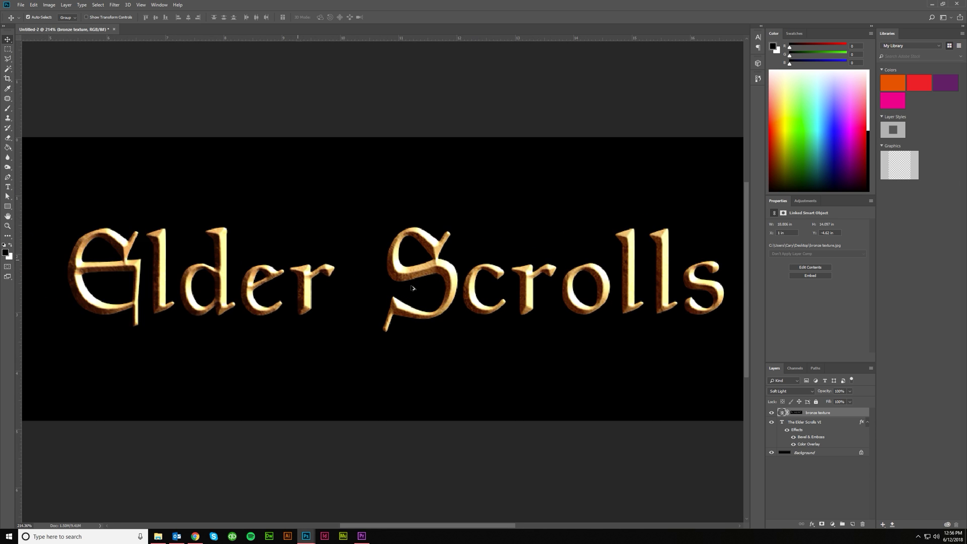
pyautogui.scroll(2, 414, 267)
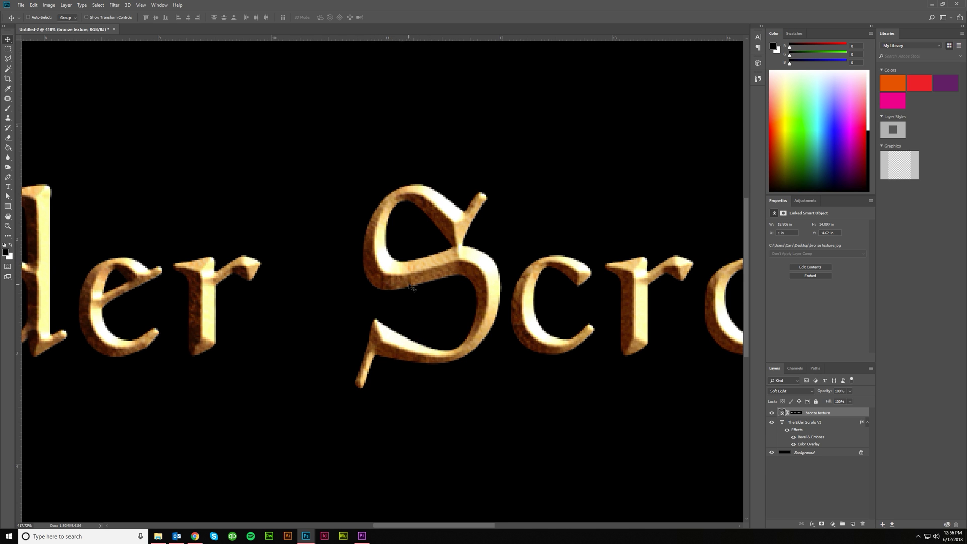
pyautogui.press('z')
pyautogui.keyDown('alt'); pyautogui.click(379, 312); pyautogui.keyUp('alt')
pyautogui.keyDown('alt'); pyautogui.click(379, 312); pyautogui.keyUp('alt')
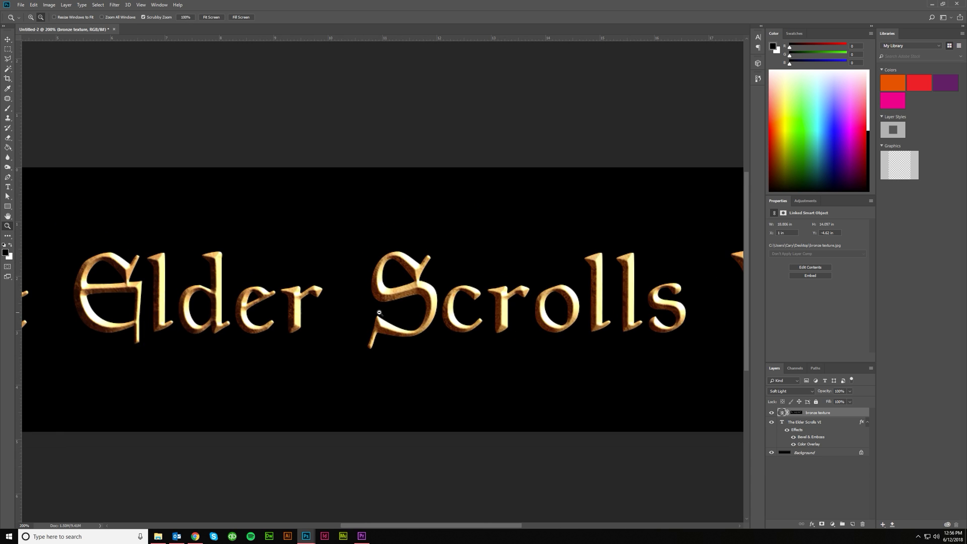
pyautogui.keyDown('alt'); pyautogui.click(379, 312); pyautogui.keyUp('alt')
pyautogui.press('v')
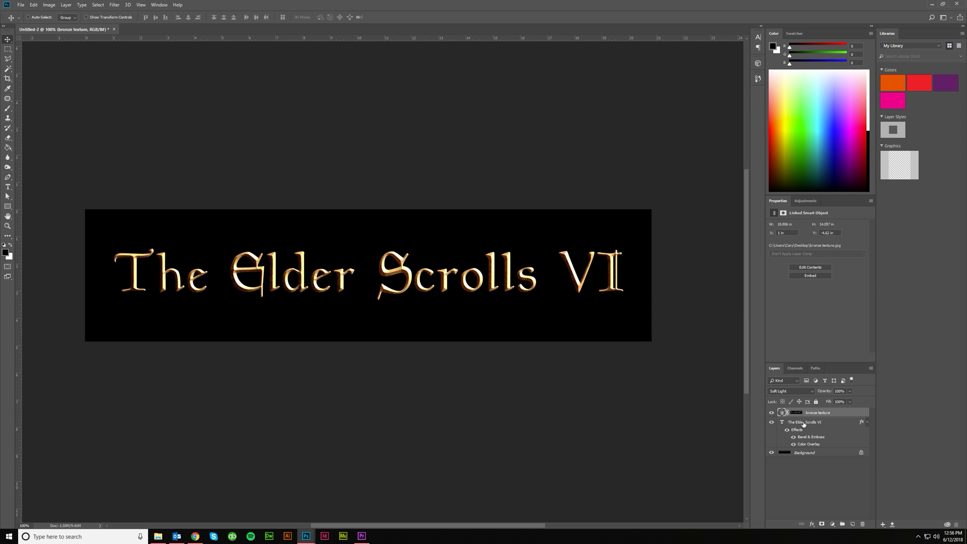
pyautogui.click(769, 414)
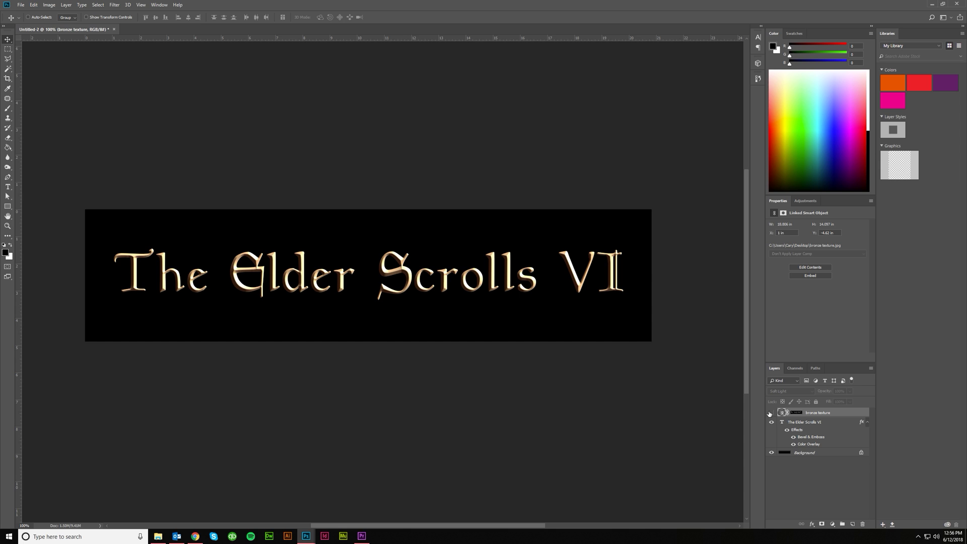
pyautogui.click(769, 413)
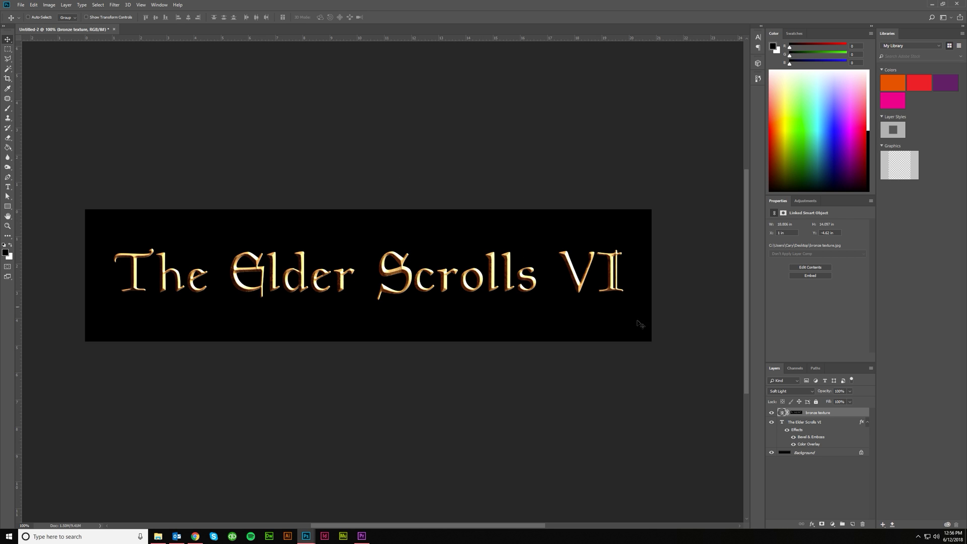
pyautogui.rightClick(844, 415)
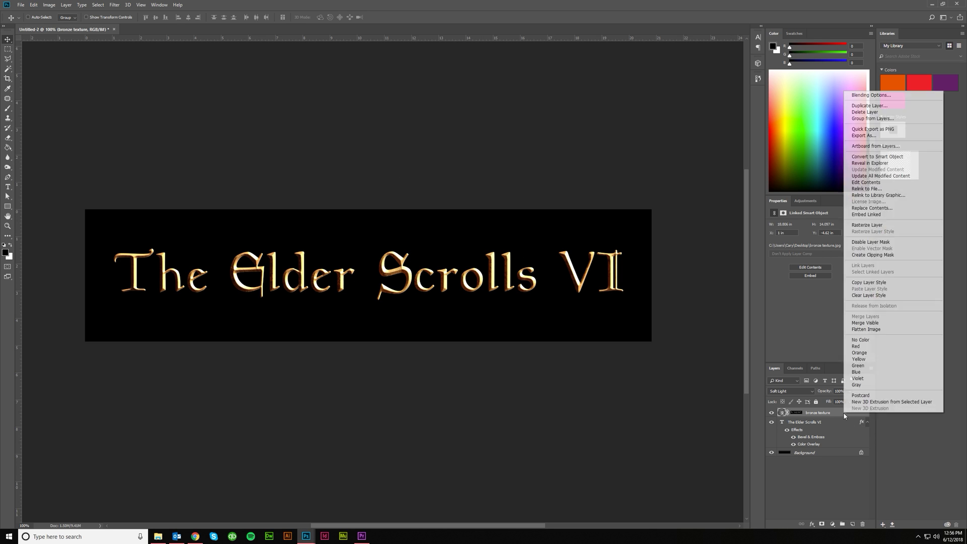
# Rasterize the bronze texture layer and desaturate it to grey
pyautogui.click(864, 227)
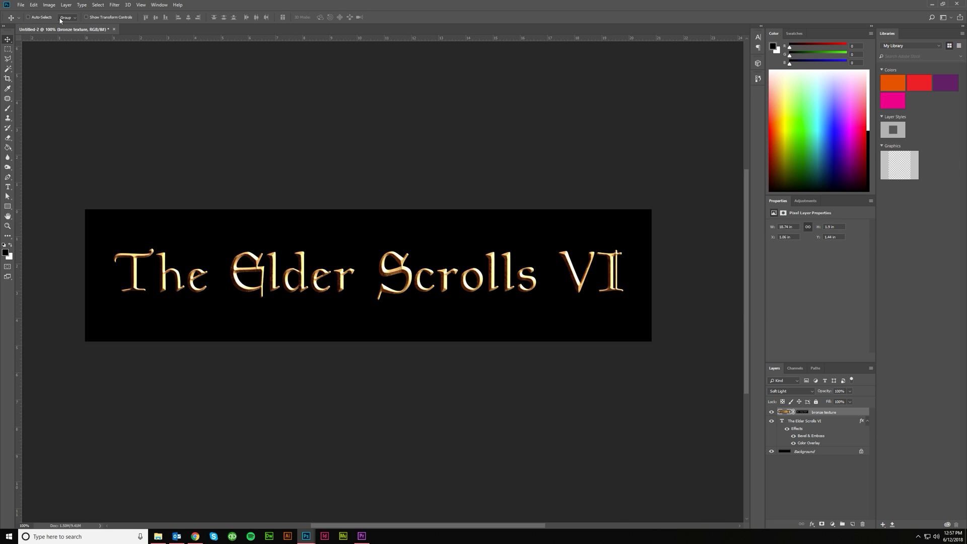
pyautogui.click(50, 5)
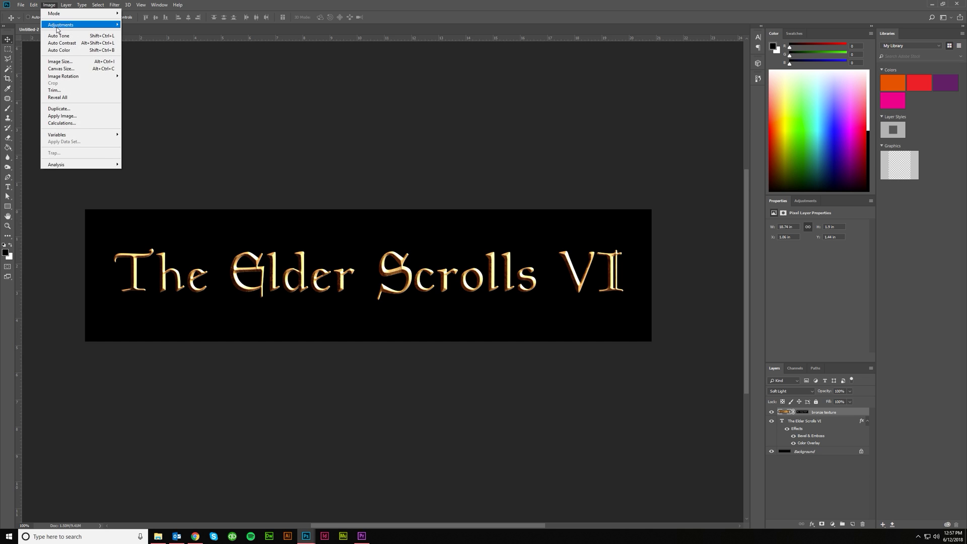
pyautogui.moveTo(57, 29)
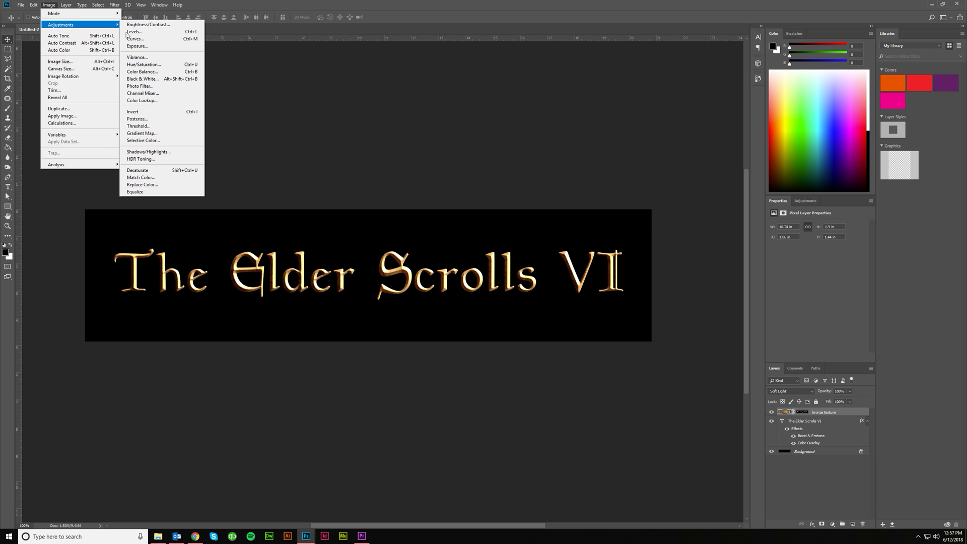
pyautogui.click(160, 173)
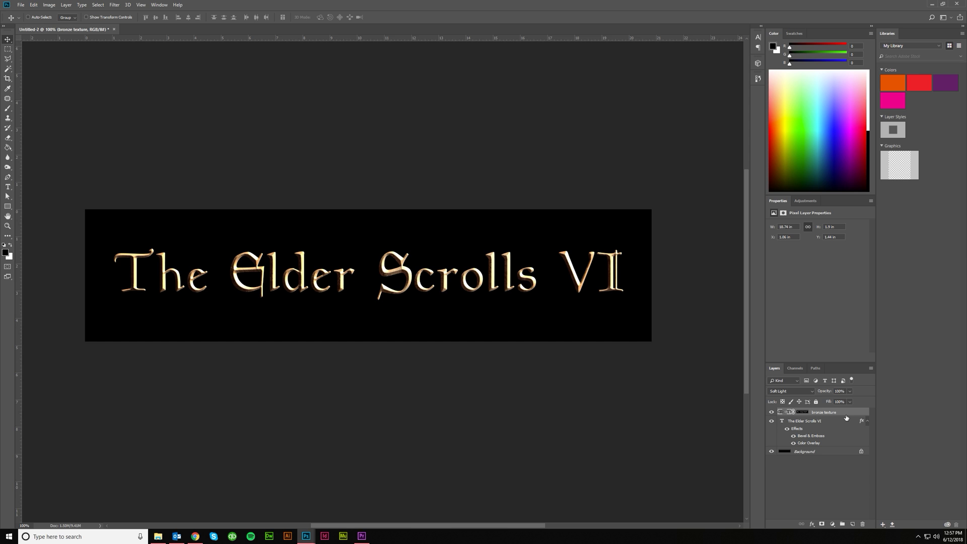
pyautogui.click(66, 5)
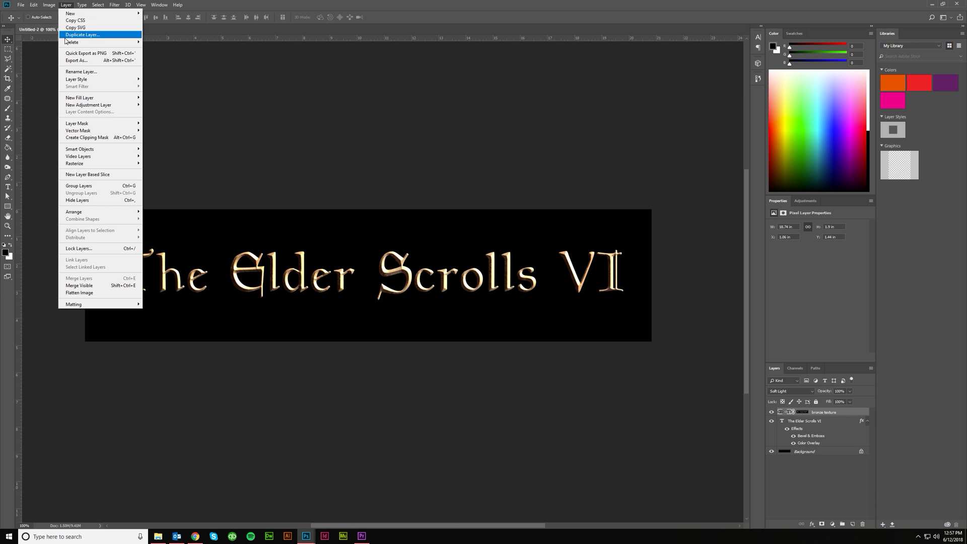
# Add a default Levels 1 adjustment layer and clip it to the bronze texture layer
pyautogui.moveTo(83, 106)
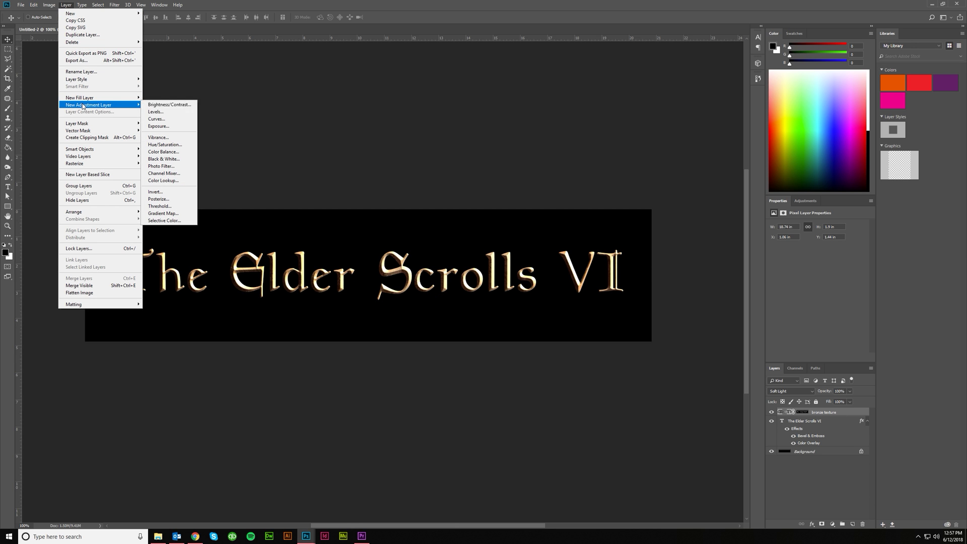
pyautogui.click(156, 112)
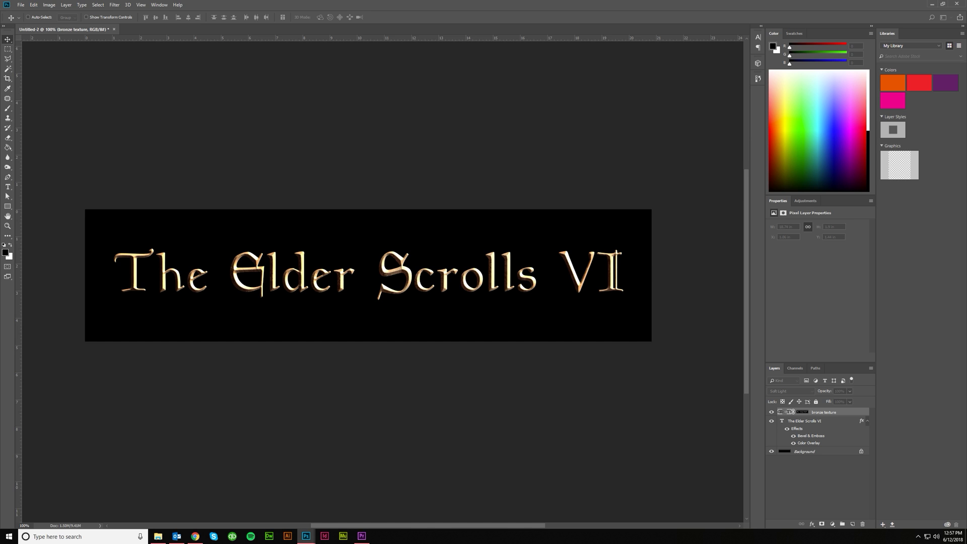
pyautogui.click(774, 152)
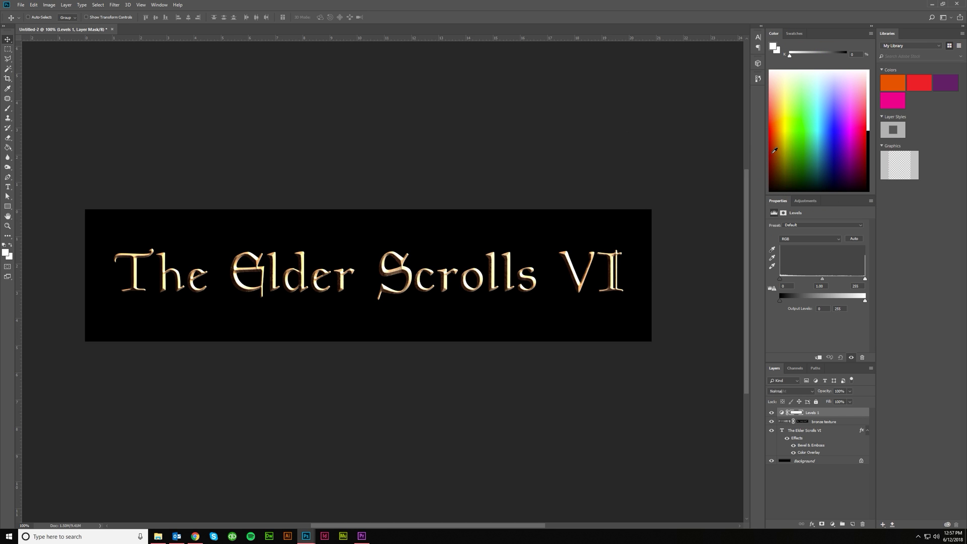
pyautogui.rightClick(830, 415)
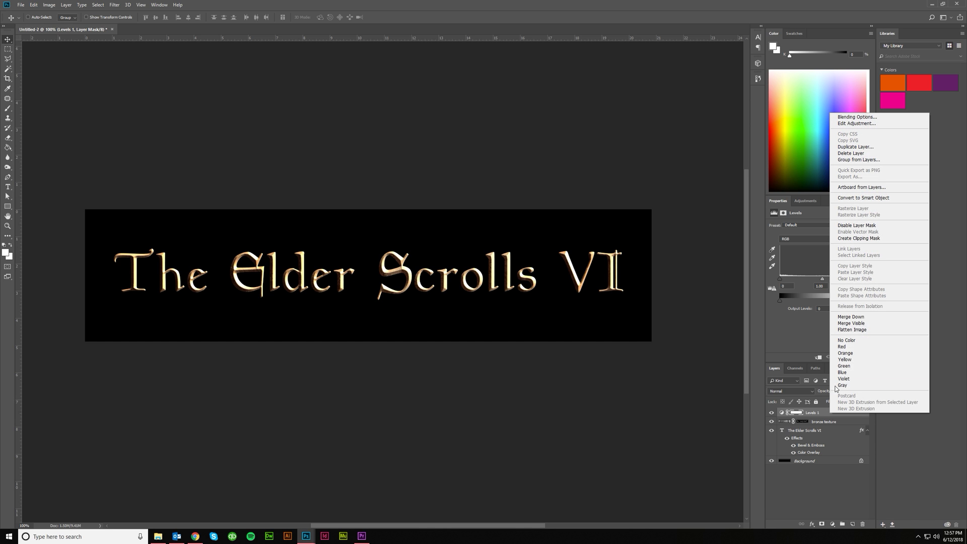
pyautogui.click(866, 240)
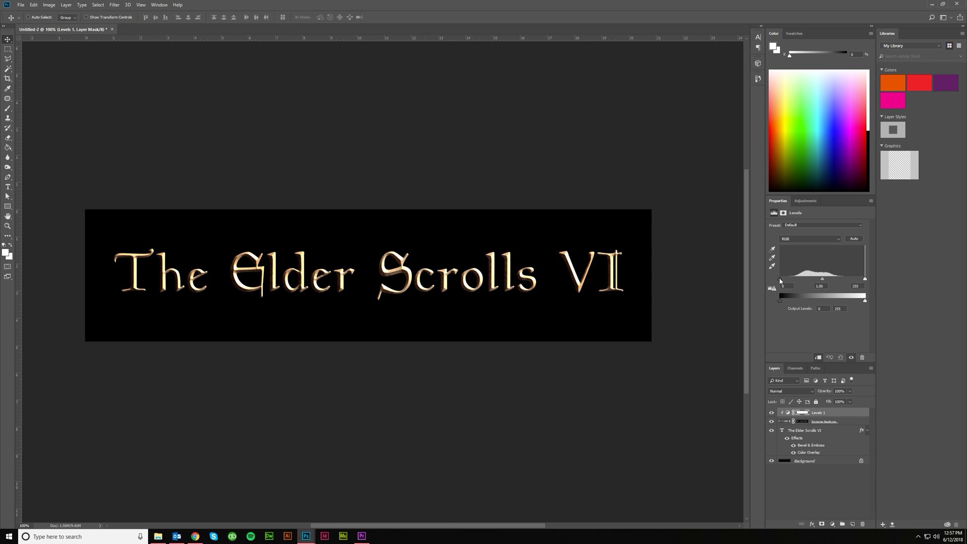
# Set Levels 1 input levels to 30, 0.70 and 255, experimenting with the output sliders
pyautogui.moveTo(780, 280)
pyautogui.mouseDown()
pyautogui.moveTo(816, 276)
pyautogui.moveTo(780, 277)
pyautogui.moveTo(807, 278)
pyautogui.moveTo(793, 277)
pyautogui.mouseUp()
pyautogui.moveTo(866, 282)
pyautogui.mouseDown()
pyautogui.moveTo(839, 284)
pyautogui.moveTo(862, 284)
pyautogui.moveTo(855, 282)
pyautogui.mouseUp()
pyautogui.moveTo(793, 279); pyautogui.dragTo(796, 280)
pyautogui.moveTo(793, 279)
pyautogui.mouseDown()
pyautogui.moveTo(779, 280)
pyautogui.moveTo(790, 280)
pyautogui.mouseUp()
pyautogui.moveTo(823, 283)
pyautogui.mouseDown()
pyautogui.moveTo(831, 284)
pyautogui.moveTo(812, 285)
pyautogui.moveTo(831, 287)
pyautogui.mouseUp()
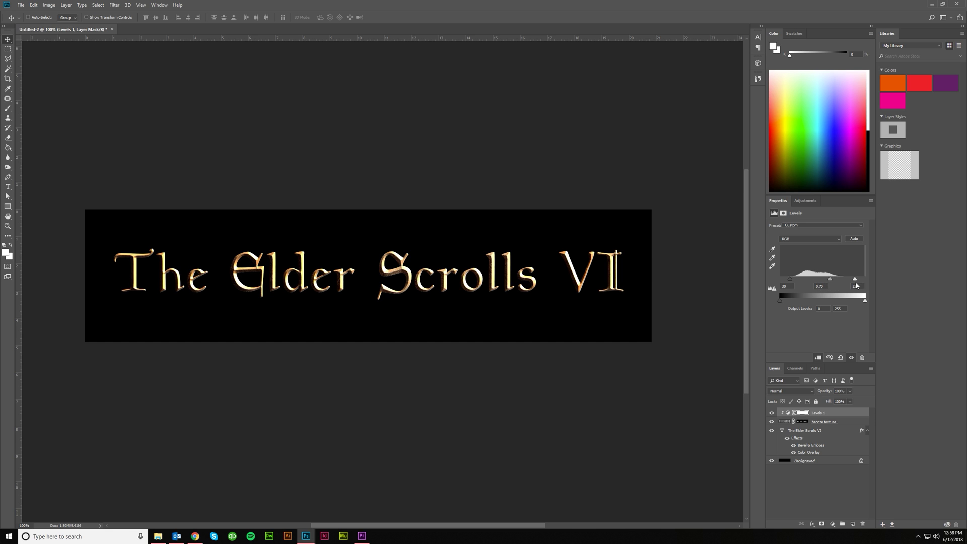
pyautogui.moveTo(854, 279)
pyautogui.mouseDown()
pyautogui.moveTo(865, 281)
pyautogui.moveTo(851, 284)
pyautogui.mouseUp()
pyautogui.moveTo(780, 300)
pyautogui.mouseDown()
pyautogui.moveTo(806, 302)
pyautogui.moveTo(785, 301)
pyautogui.mouseUp()
pyautogui.moveTo(864, 301)
pyautogui.mouseDown()
pyautogui.moveTo(810, 304)
pyautogui.moveTo(877, 307)
pyautogui.mouseUp()
pyautogui.click(848, 423)
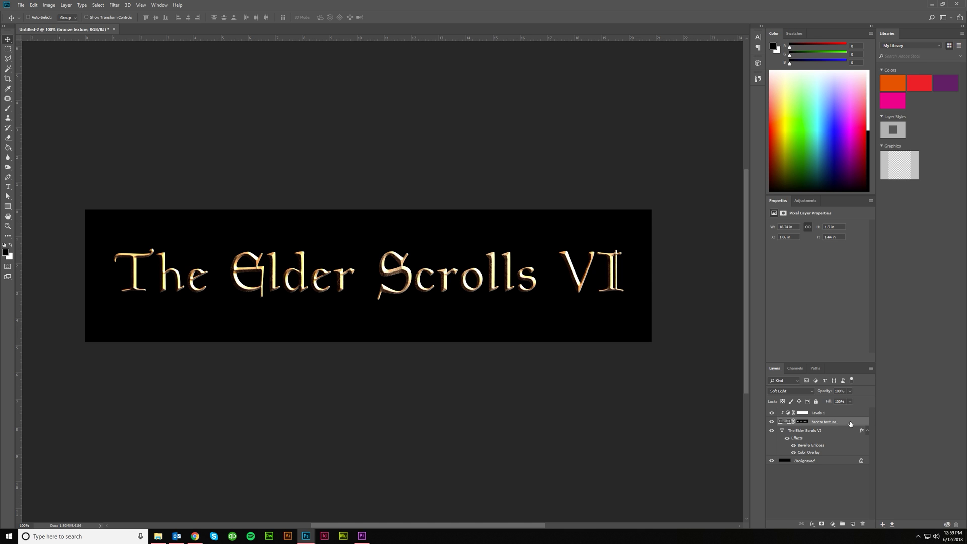
# Open the bronze texture's Blending Options and raise the This Layer Blend If black point to 68
pyautogui.doubleClick(850, 424)
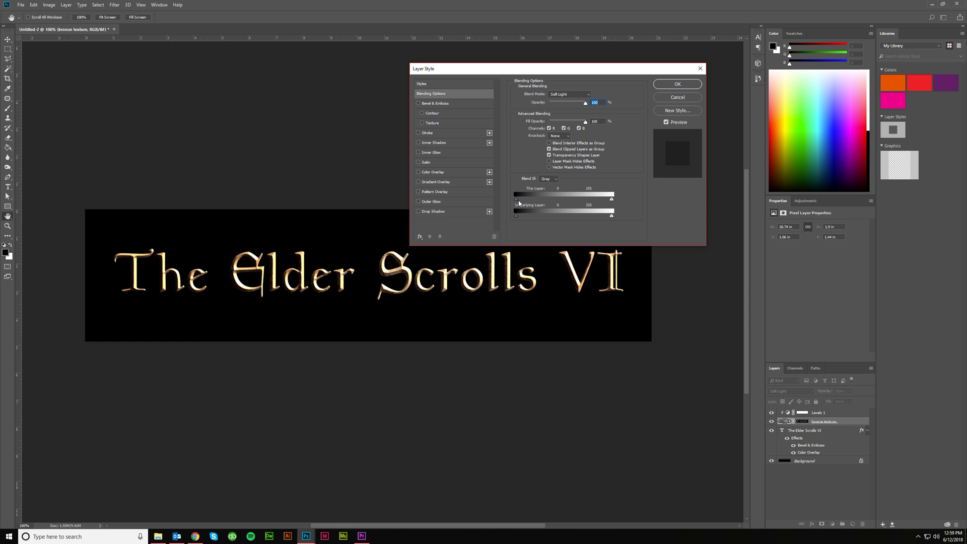
pyautogui.press('alt')
pyautogui.moveTo(518, 202); pyautogui.dragTo(509, 202)
pyautogui.moveTo(516, 202); pyautogui.dragTo(540, 200)
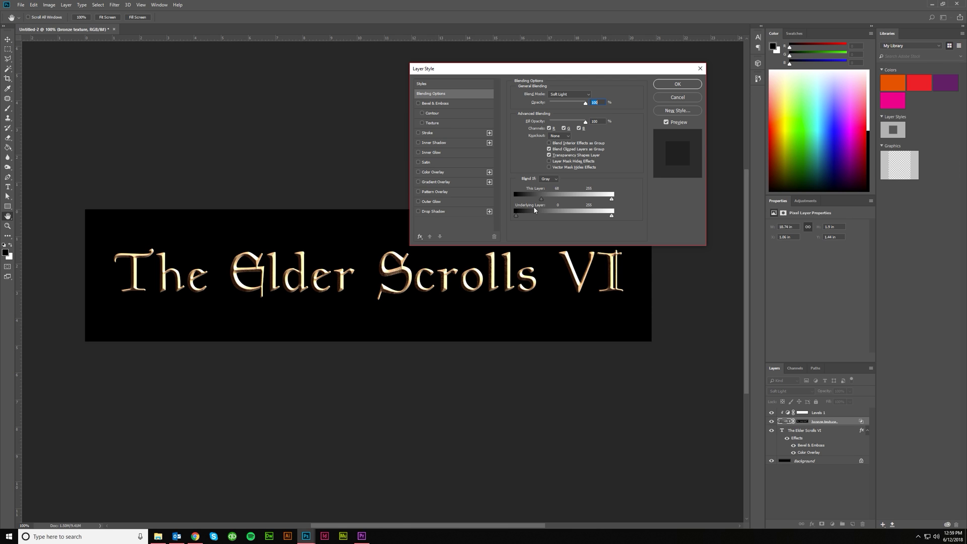
# Try a split This Layer black fade, then return that slider to 0
pyautogui.moveTo(542, 200)
pyautogui.mouseDown()
pyautogui.moveTo(516, 203)
pyautogui.moveTo(558, 201)
pyautogui.mouseUp()
pyautogui.press('alt')
pyautogui.moveTo(566, 202); pyautogui.dragTo(524, 216)
pyautogui.press('alt')
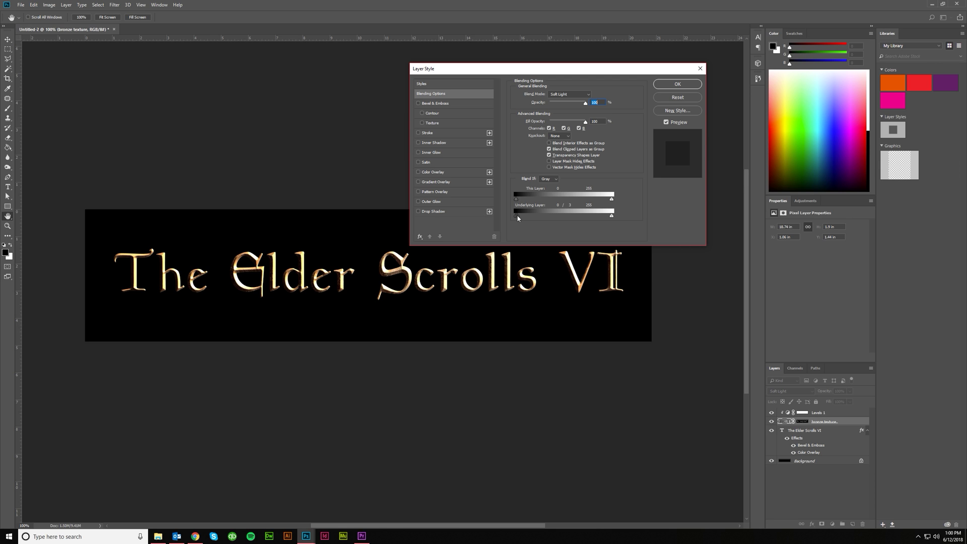
# Split the Underlying Layer Blend If sliders to 0/46 and 98/255 and apply the style
pyautogui.moveTo(517, 216)
pyautogui.mouseDown()
pyautogui.moveTo(576, 214)
pyautogui.moveTo(521, 216)
pyautogui.mouseUp()
pyautogui.moveTo(553, 227); pyautogui.dragTo(533, 229)
pyautogui.moveTo(611, 216); pyautogui.dragTo(587, 218)
pyautogui.click(676, 86)
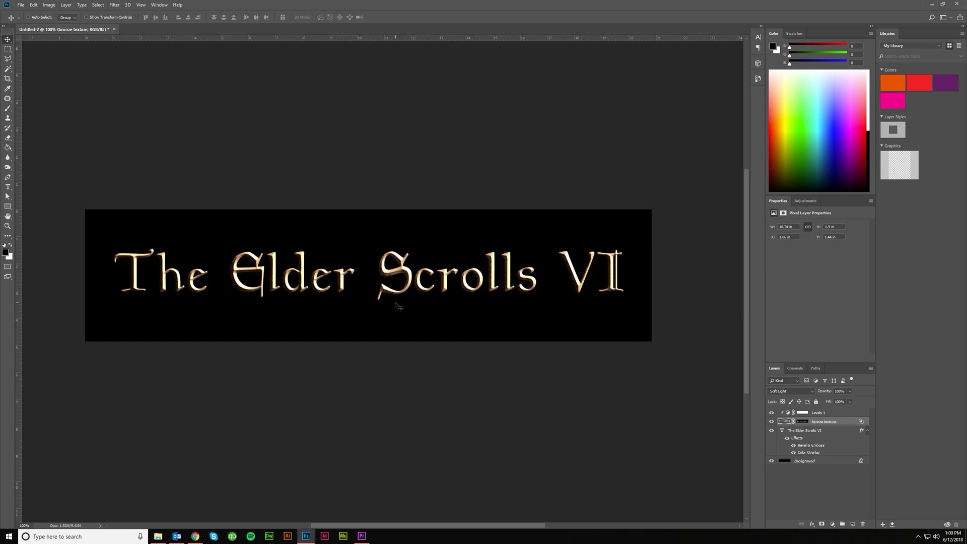